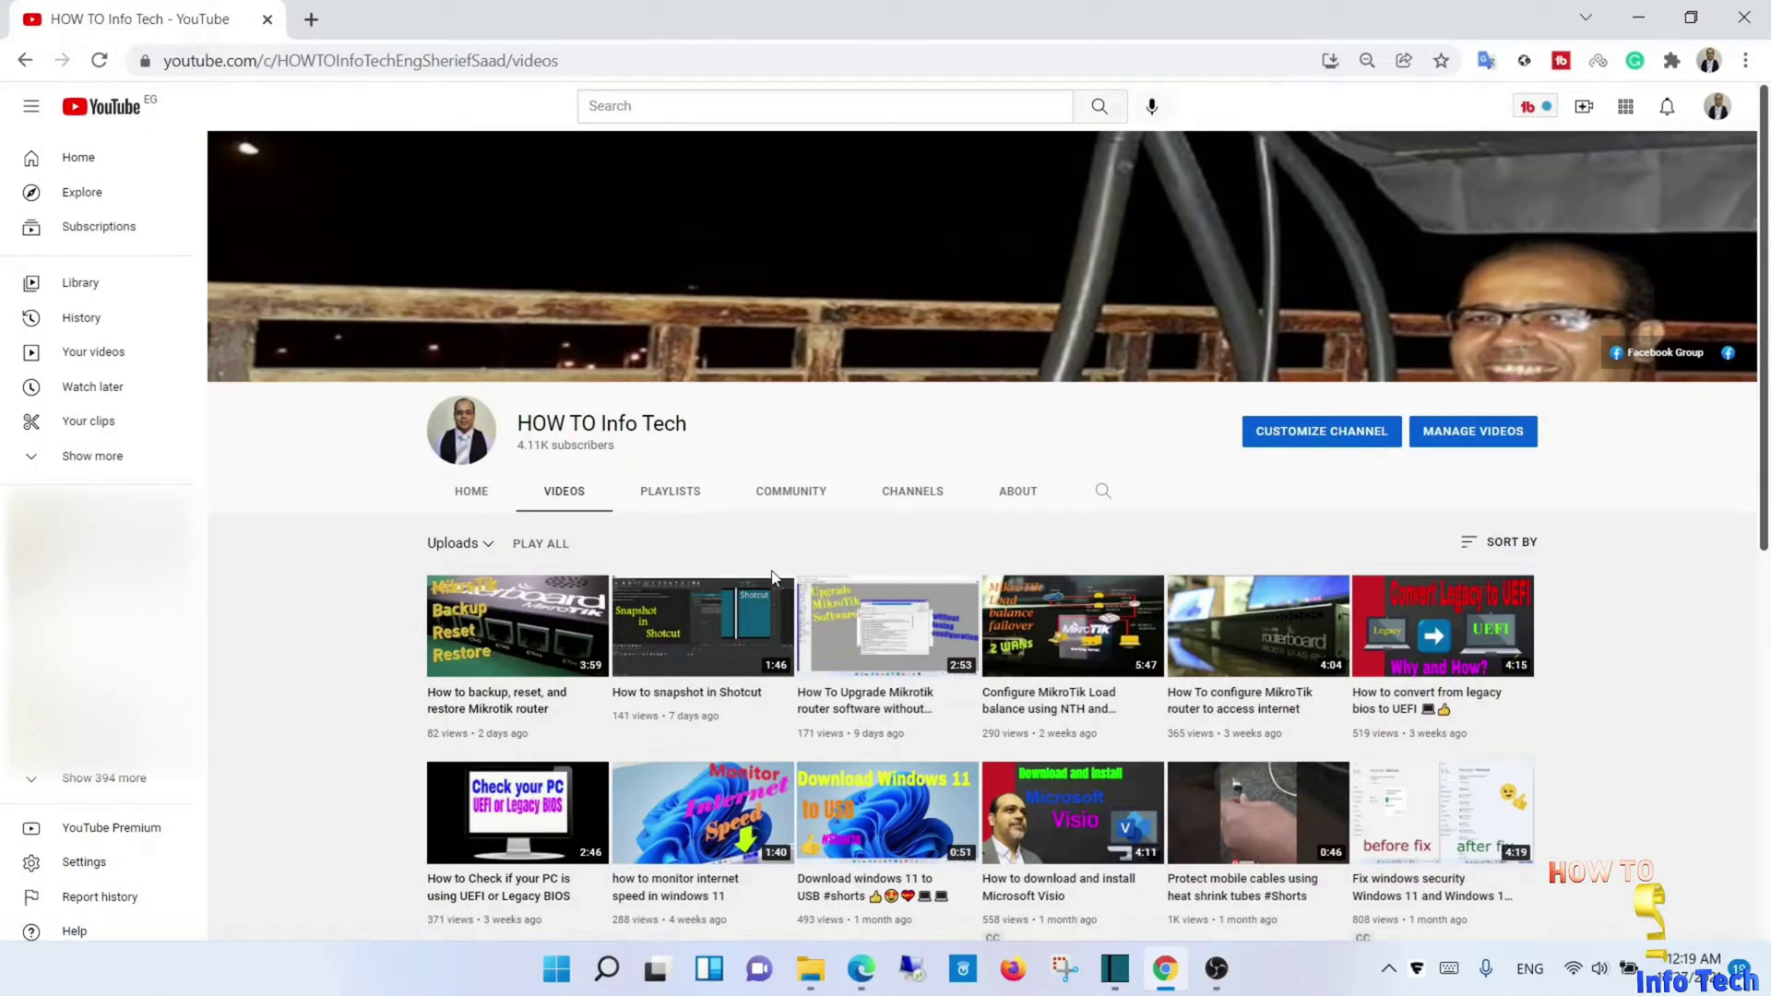
Play the channel's 'How to convert from legacy bios to UEFI' tutorial video
mouse_move(1432, 655)
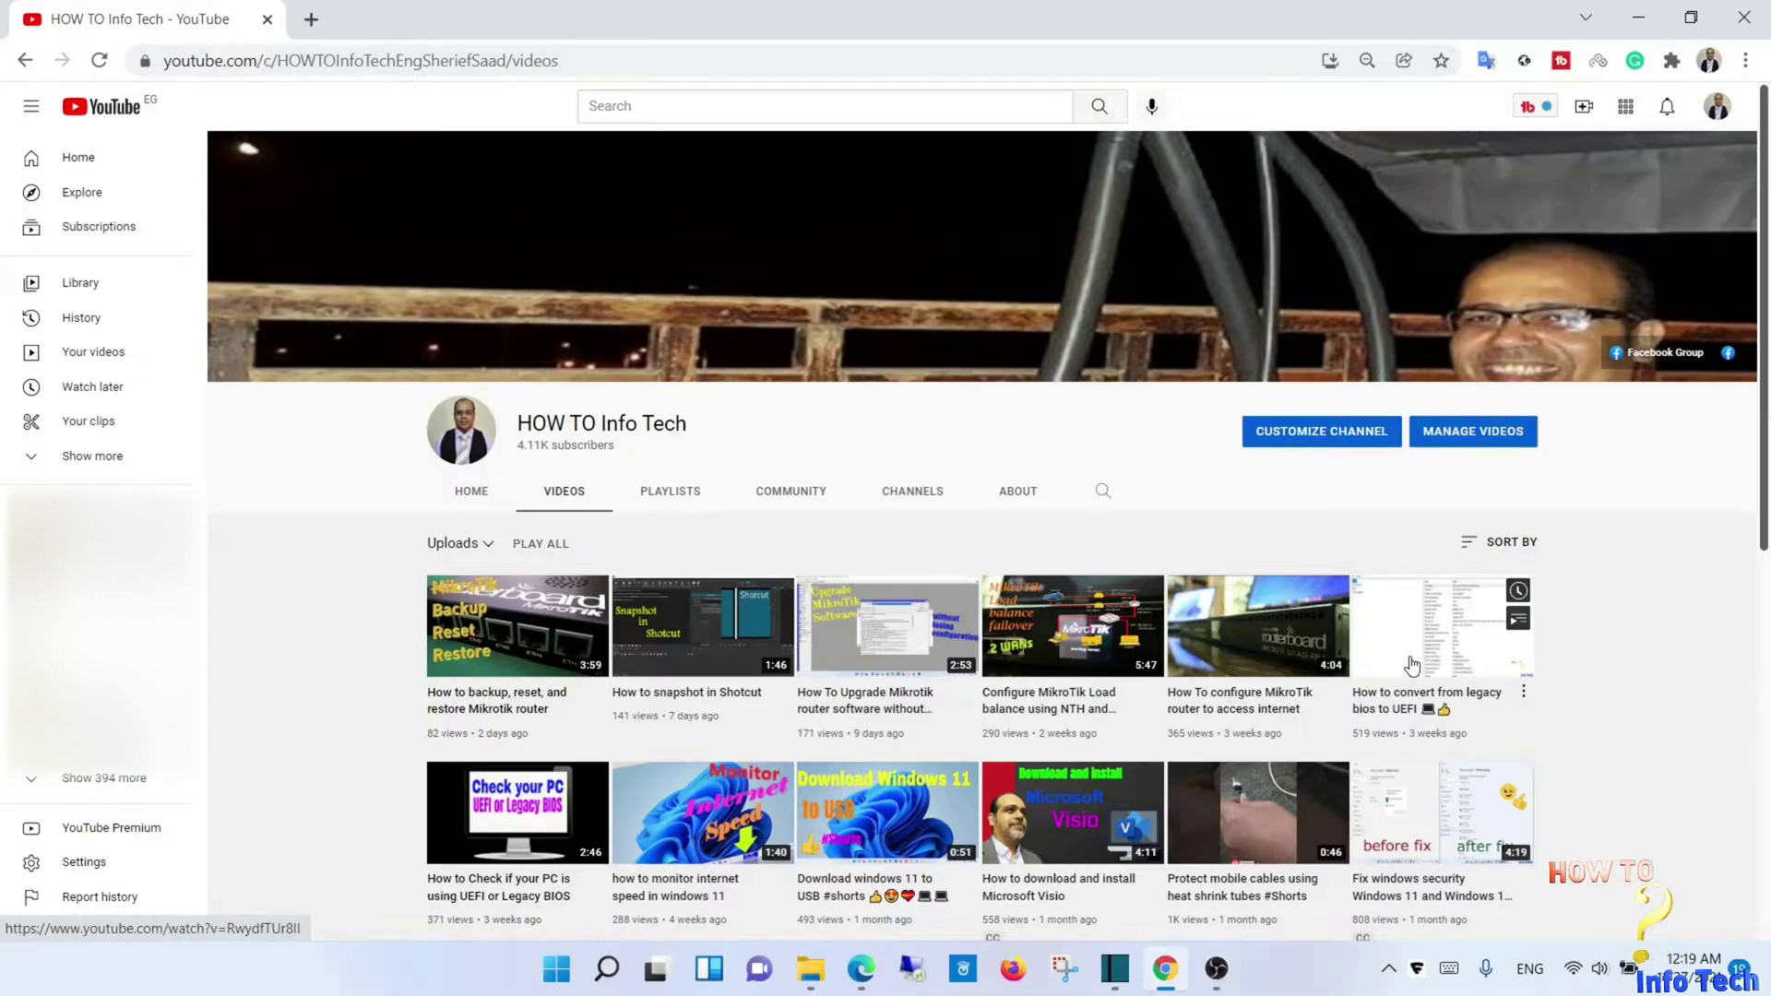
mouse_move(486, 823)
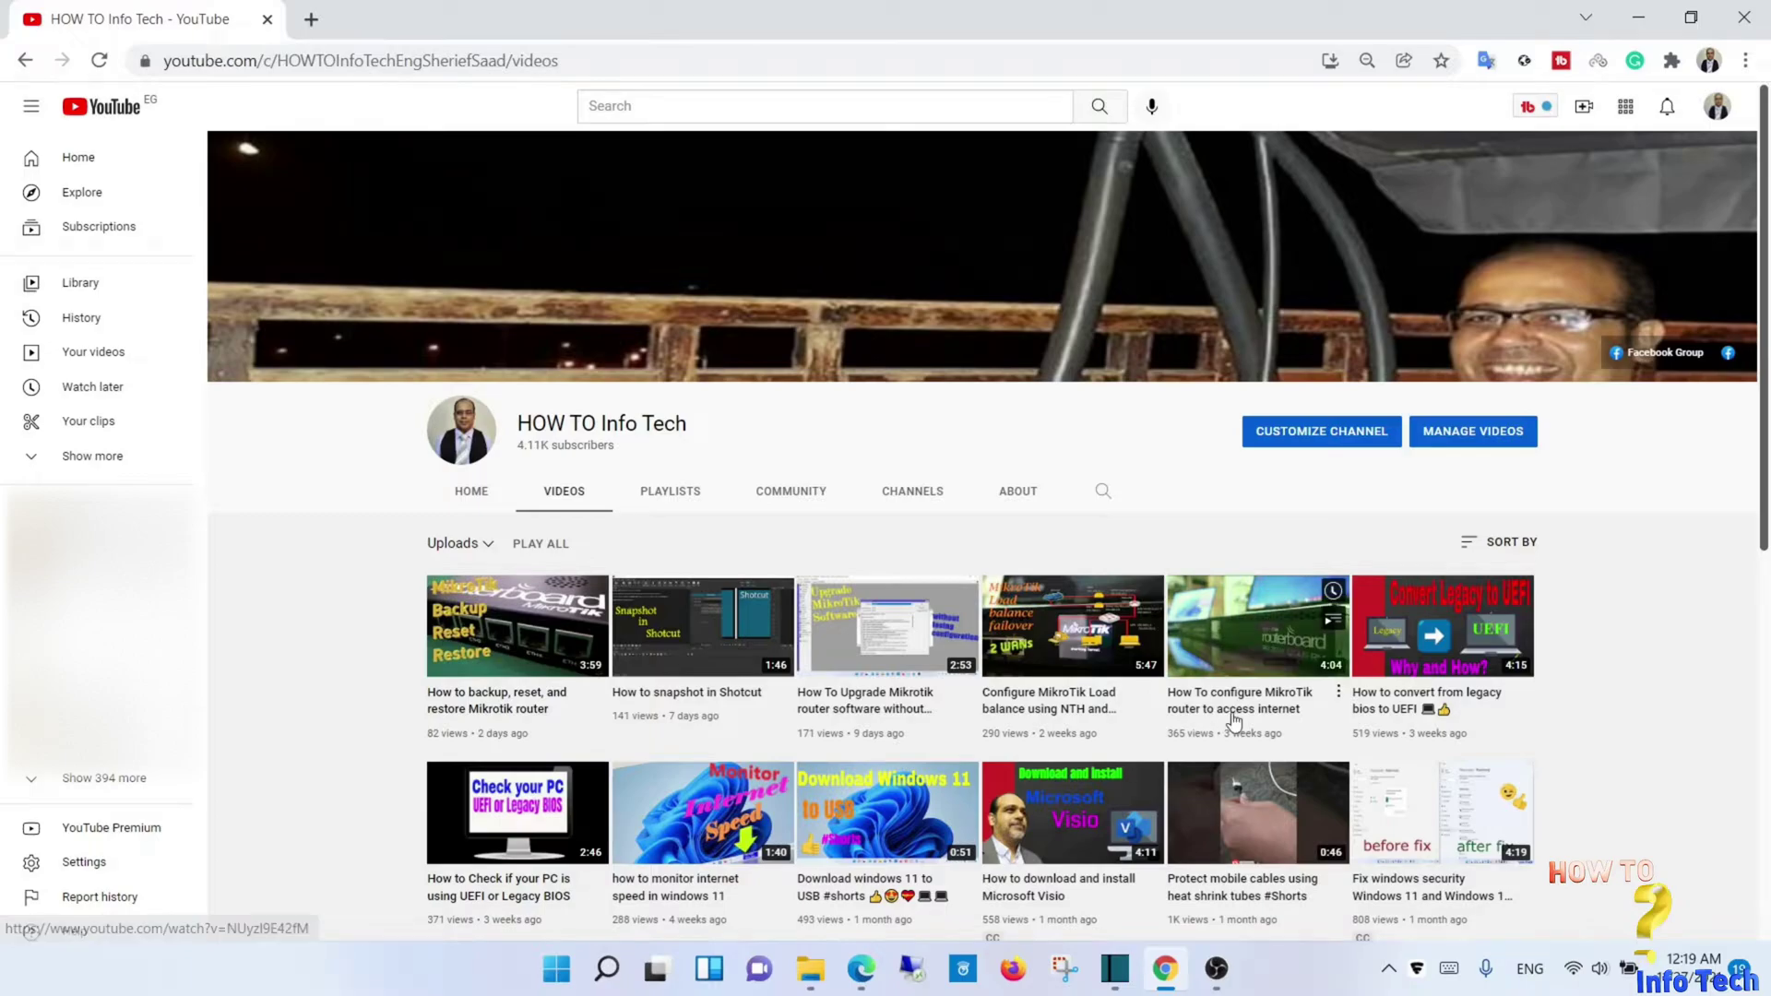
click(1423, 636)
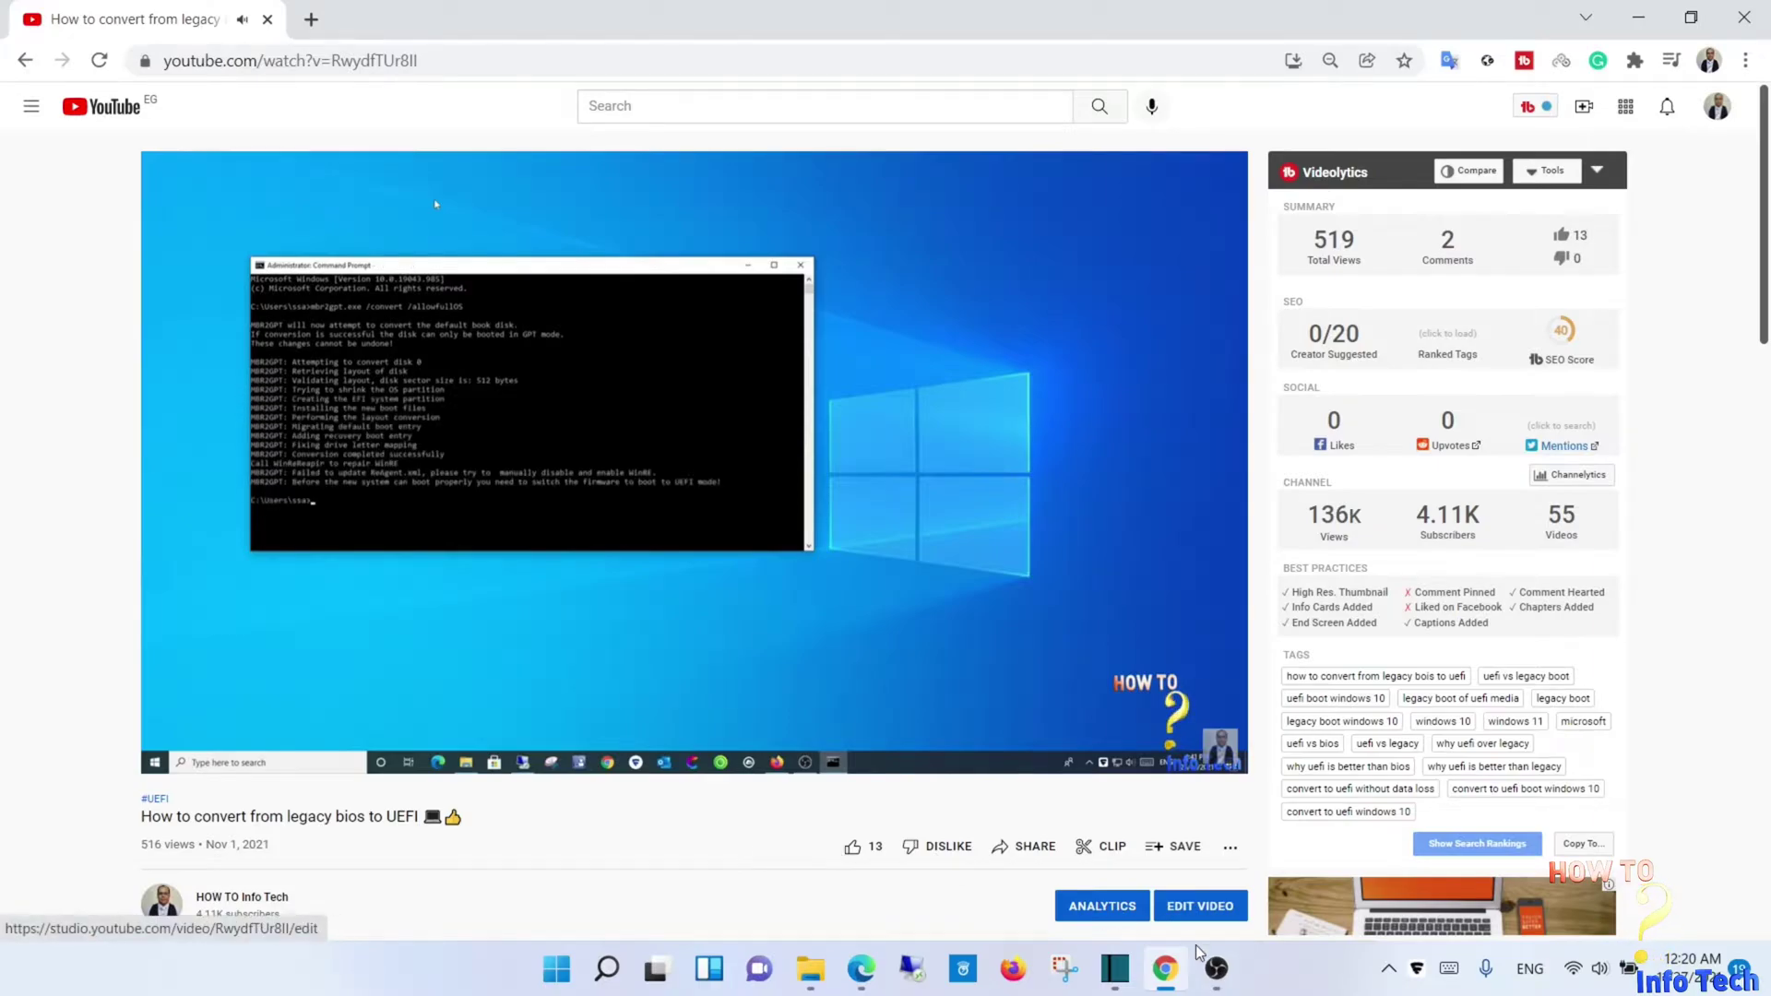
mouse_move(1230, 983)
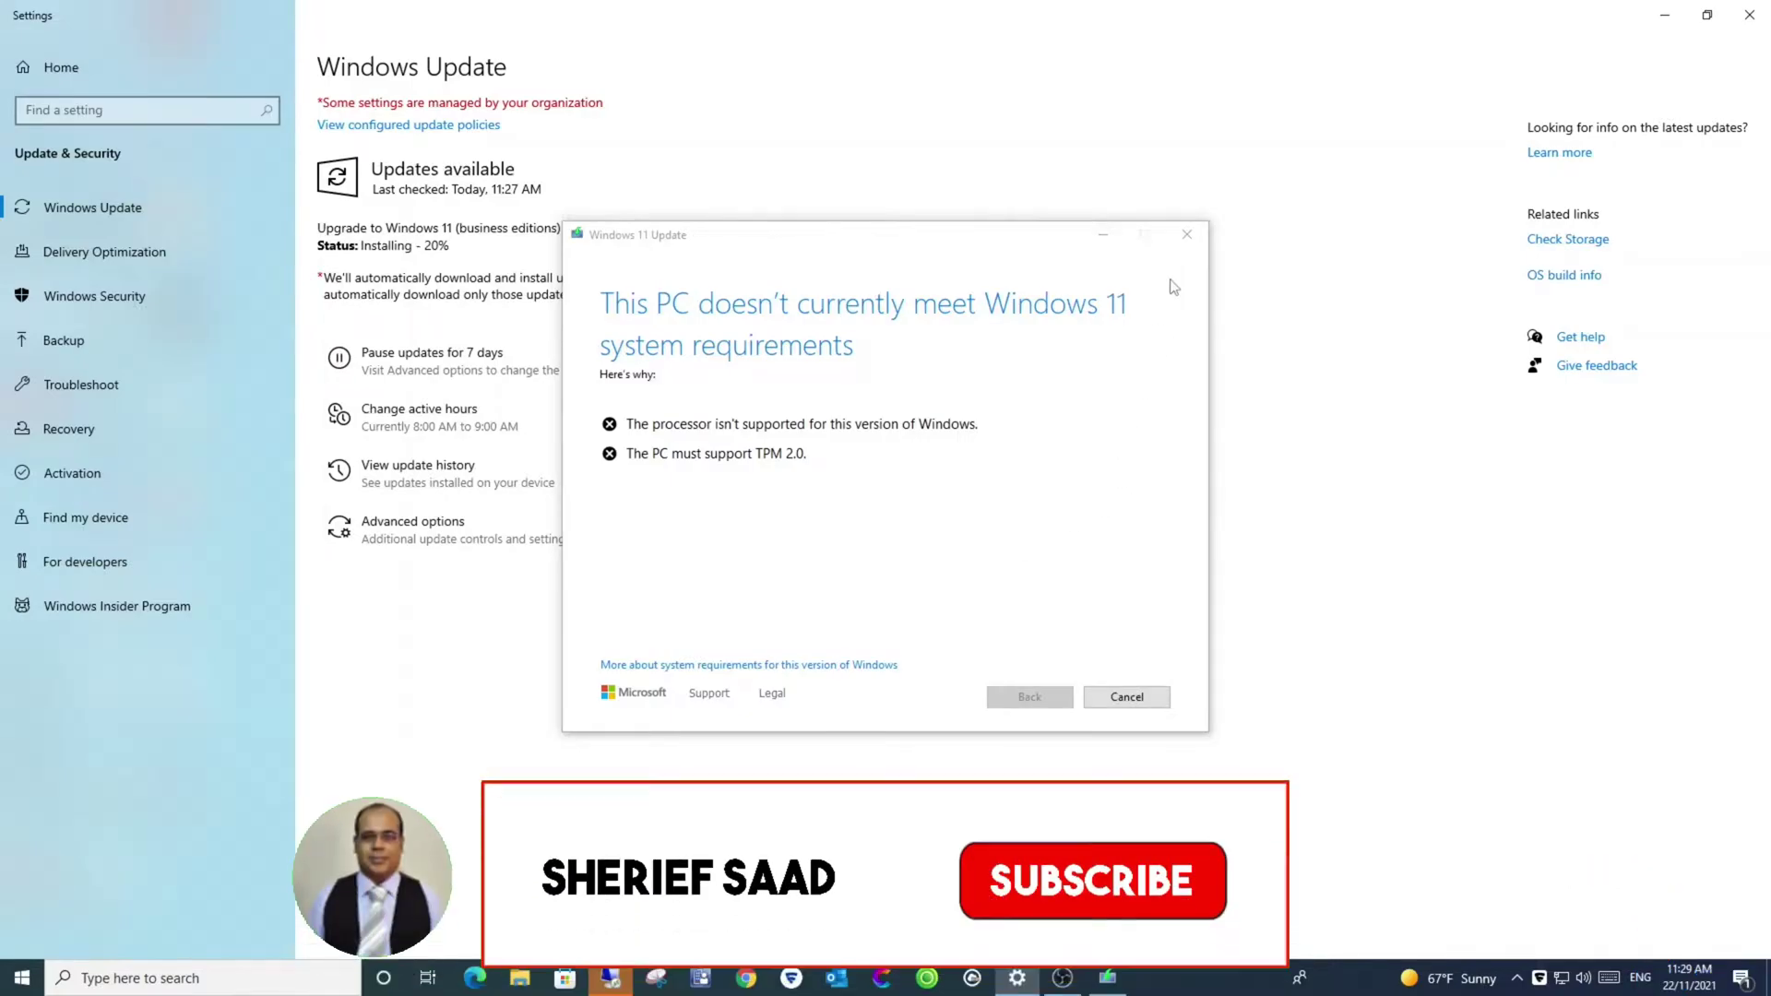
Close the notice that this PC doesn't meet Windows 11 system requirements
click(1187, 236)
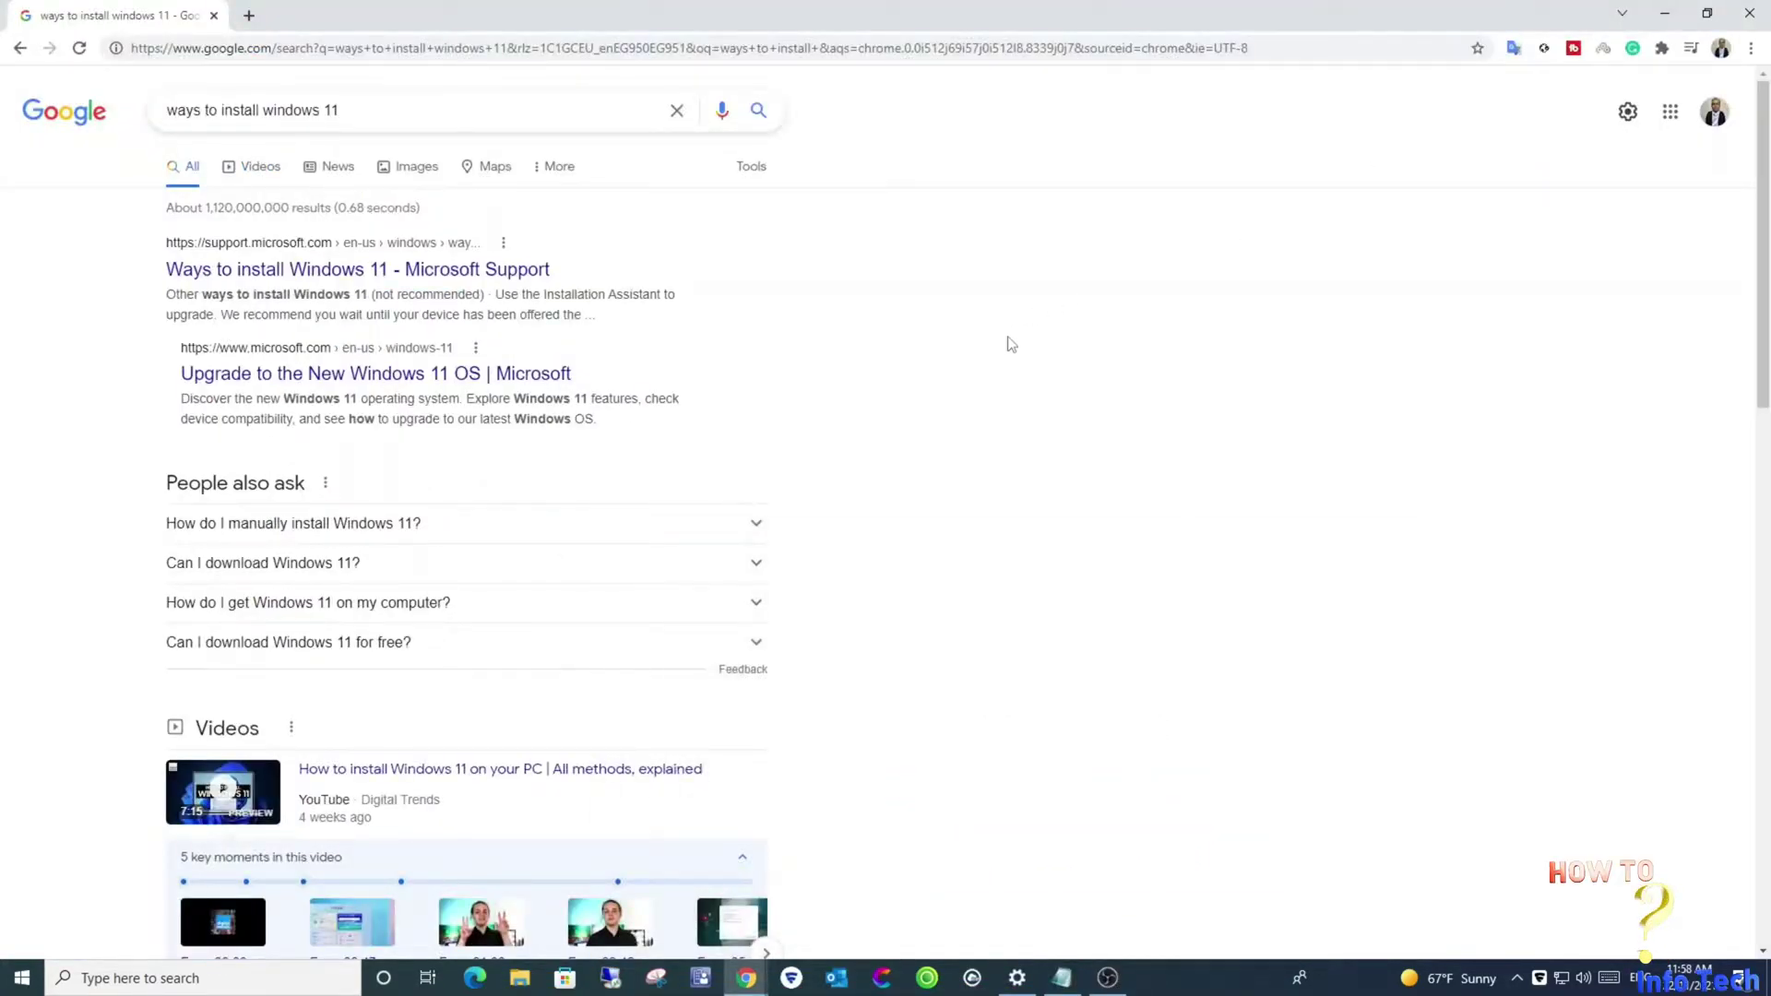
Open the 'Ways to install Windows 11' article and copy the path HKEY_LOCAL_MACHINE\SYSTEM\Setup\MoSetup
click(263, 272)
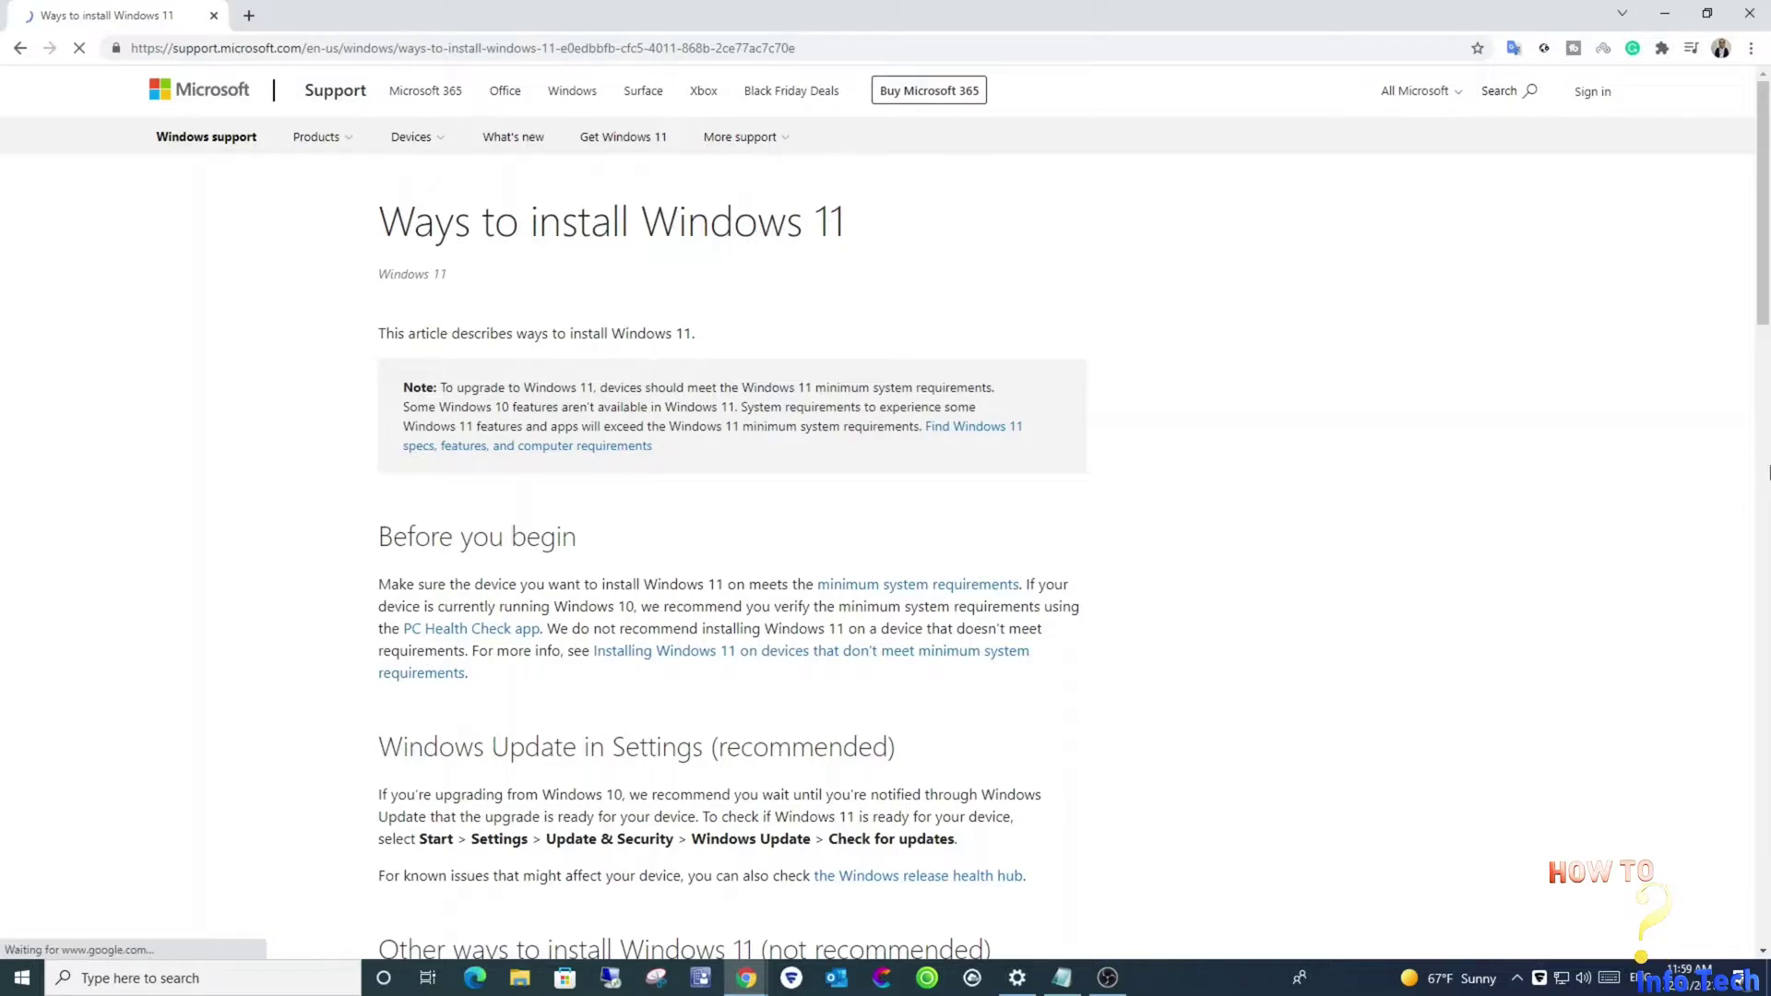
drag(1763, 325, 1763, 568)
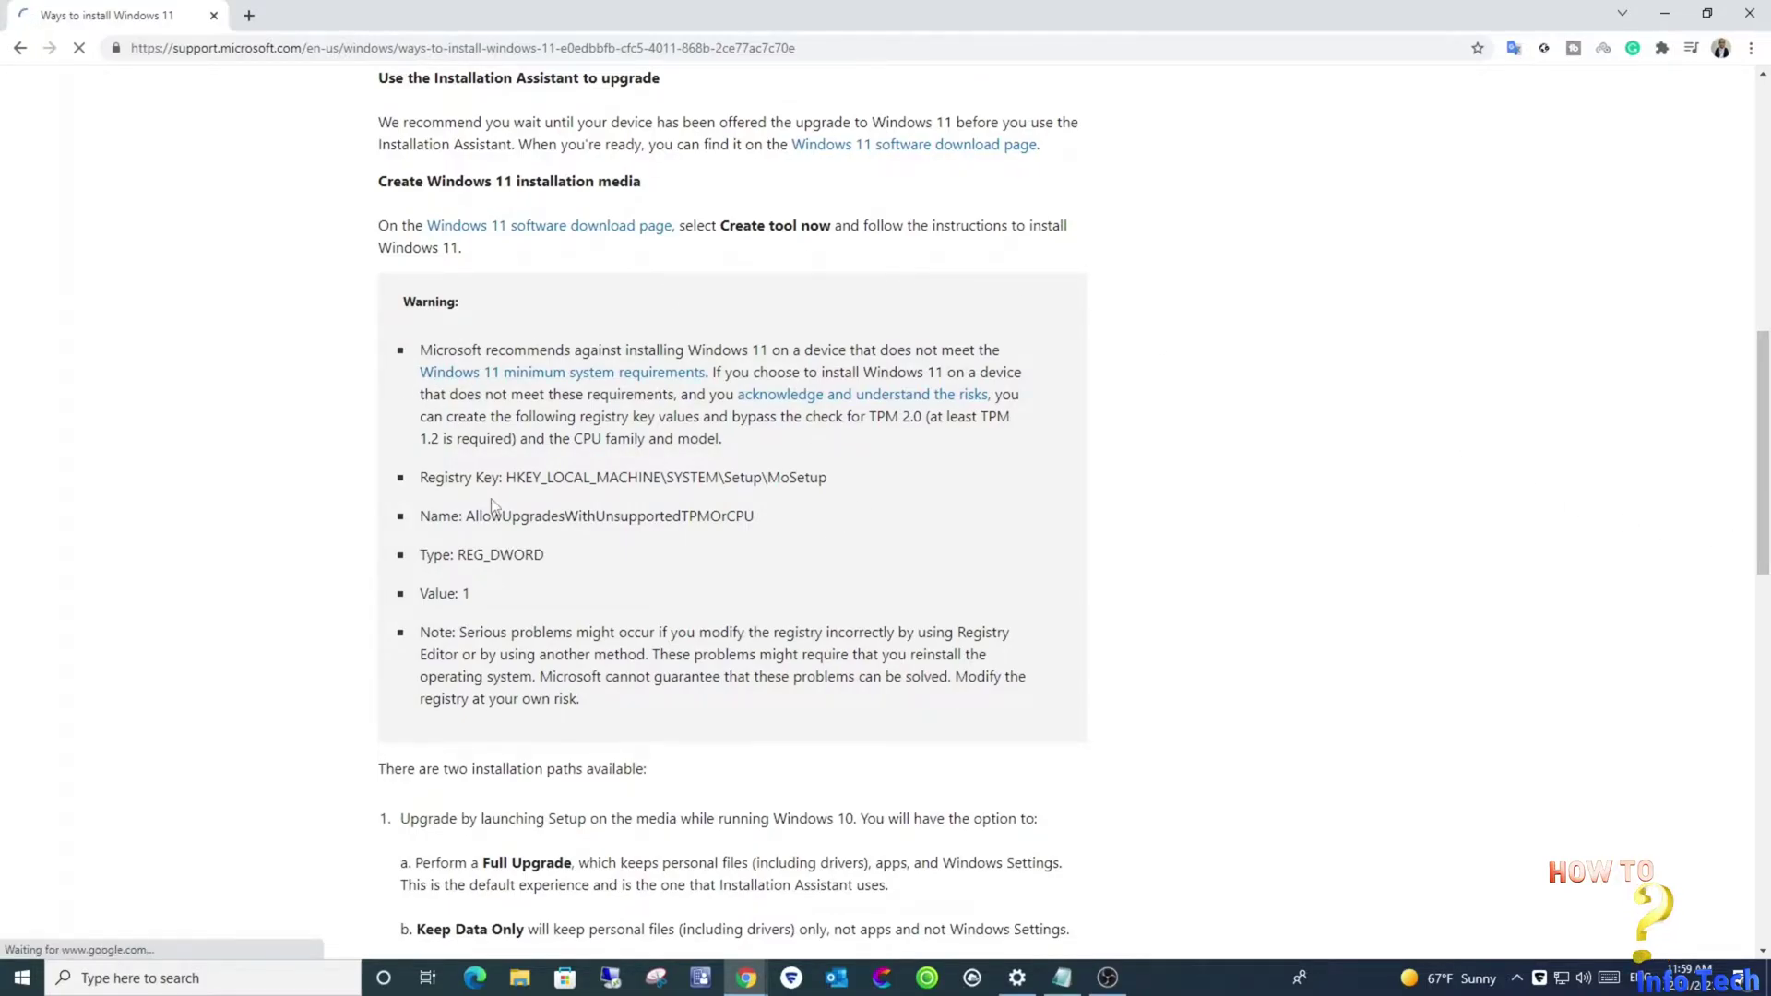
drag(398, 467, 471, 617)
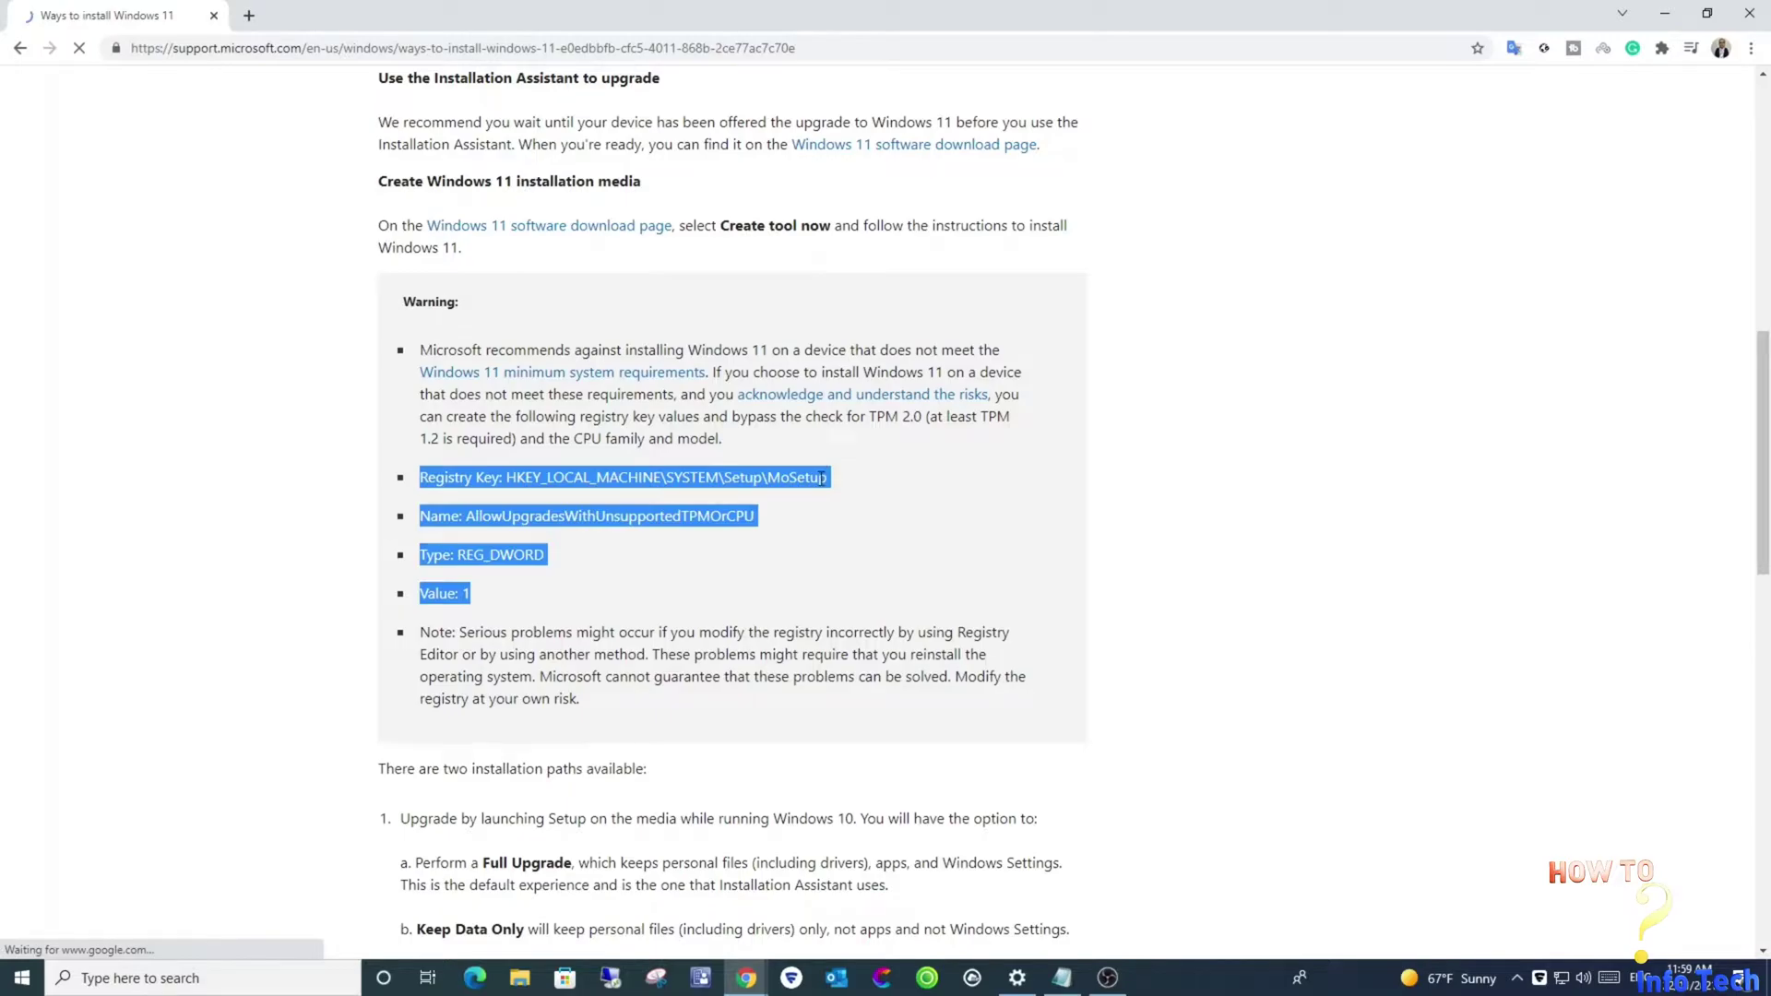
click(510, 476)
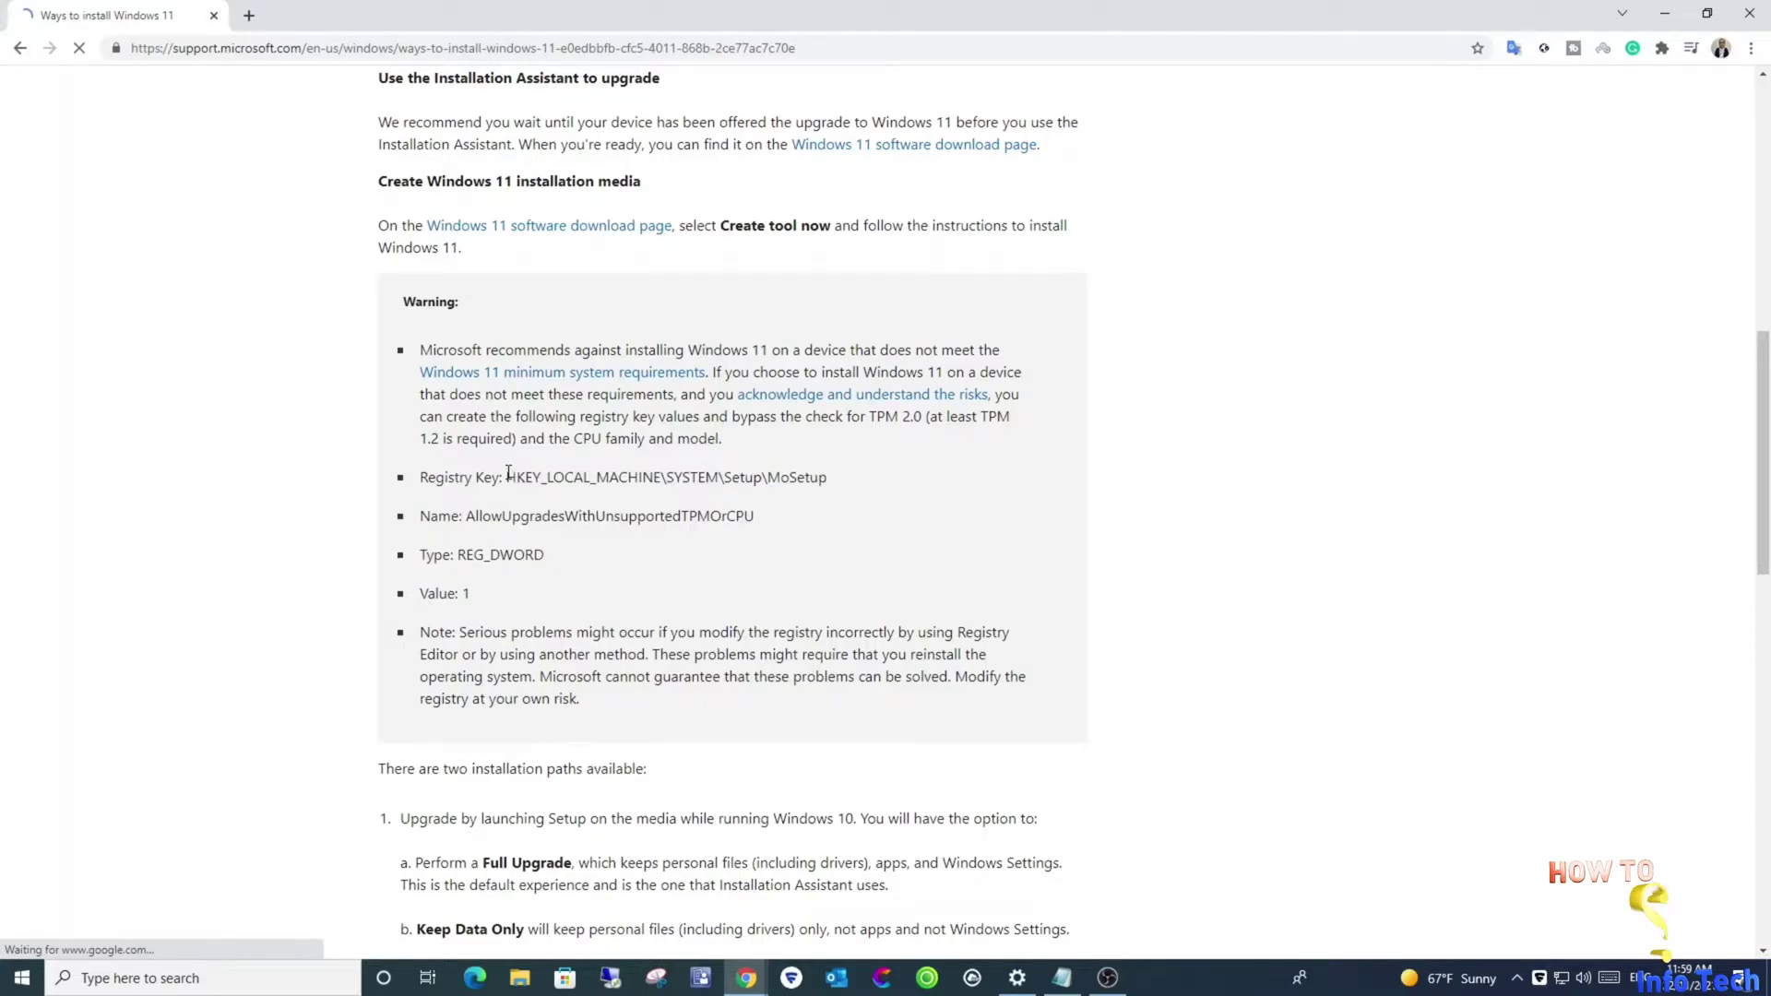
drag(508, 475, 828, 487)
right_click(820, 490)
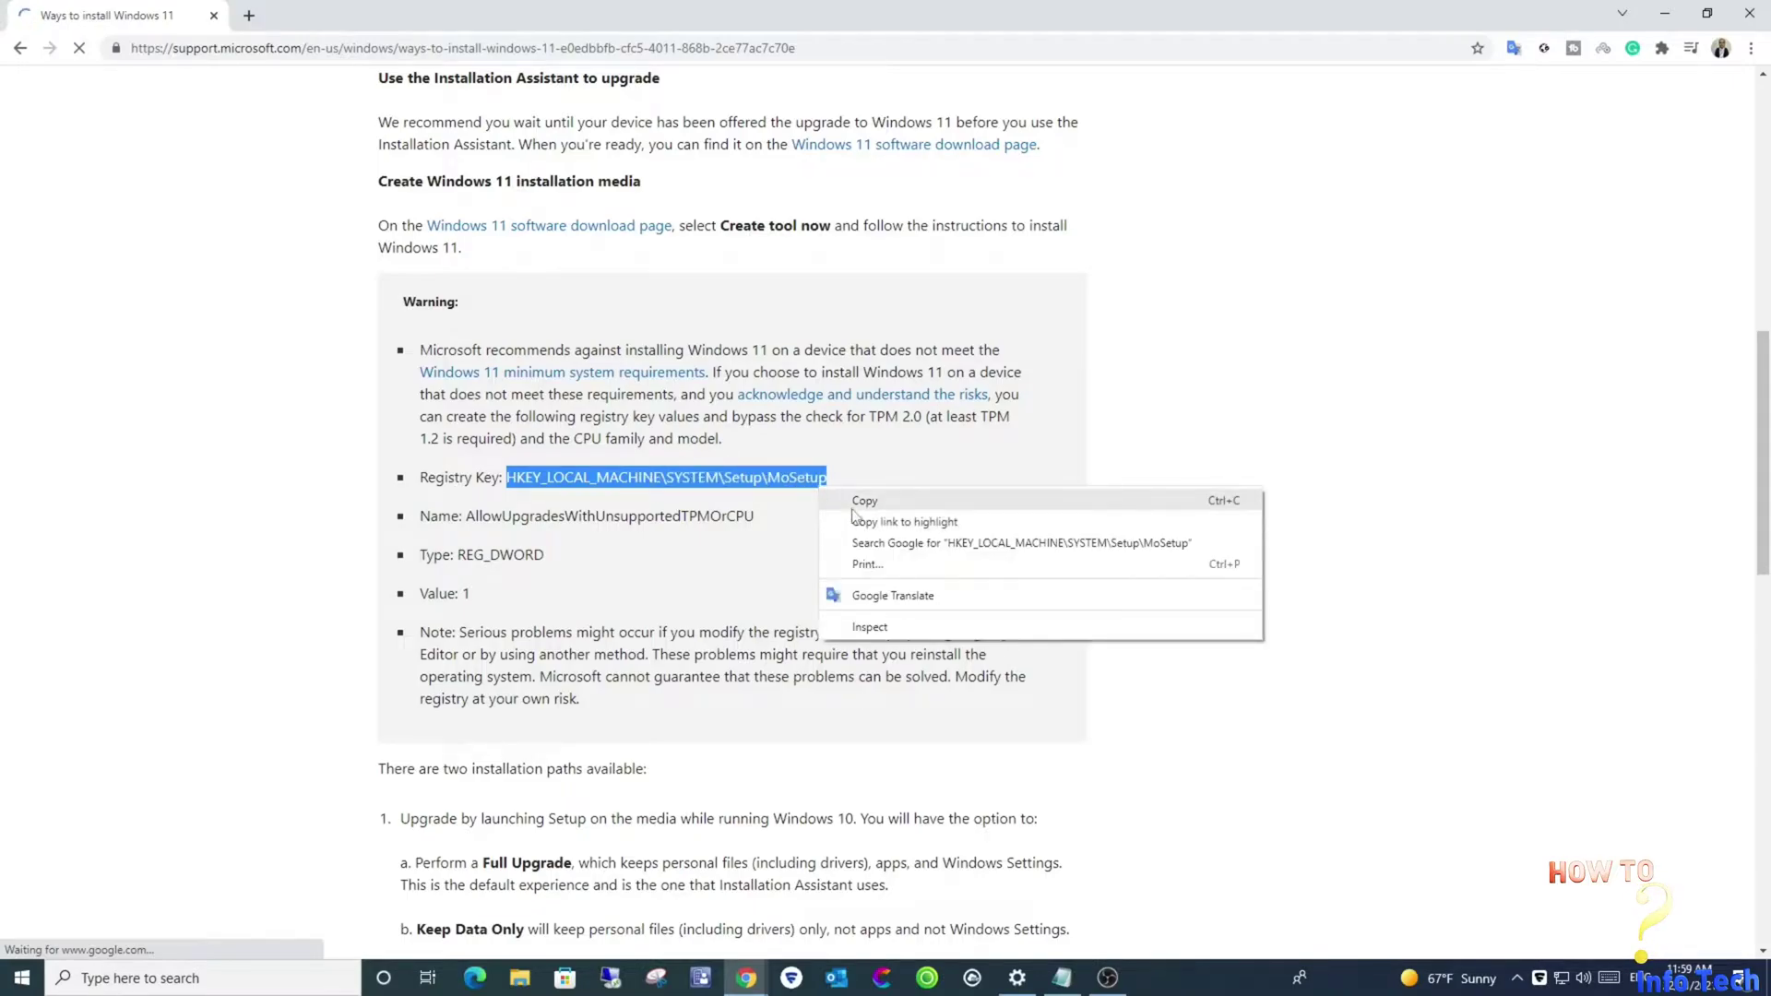
click(853, 506)
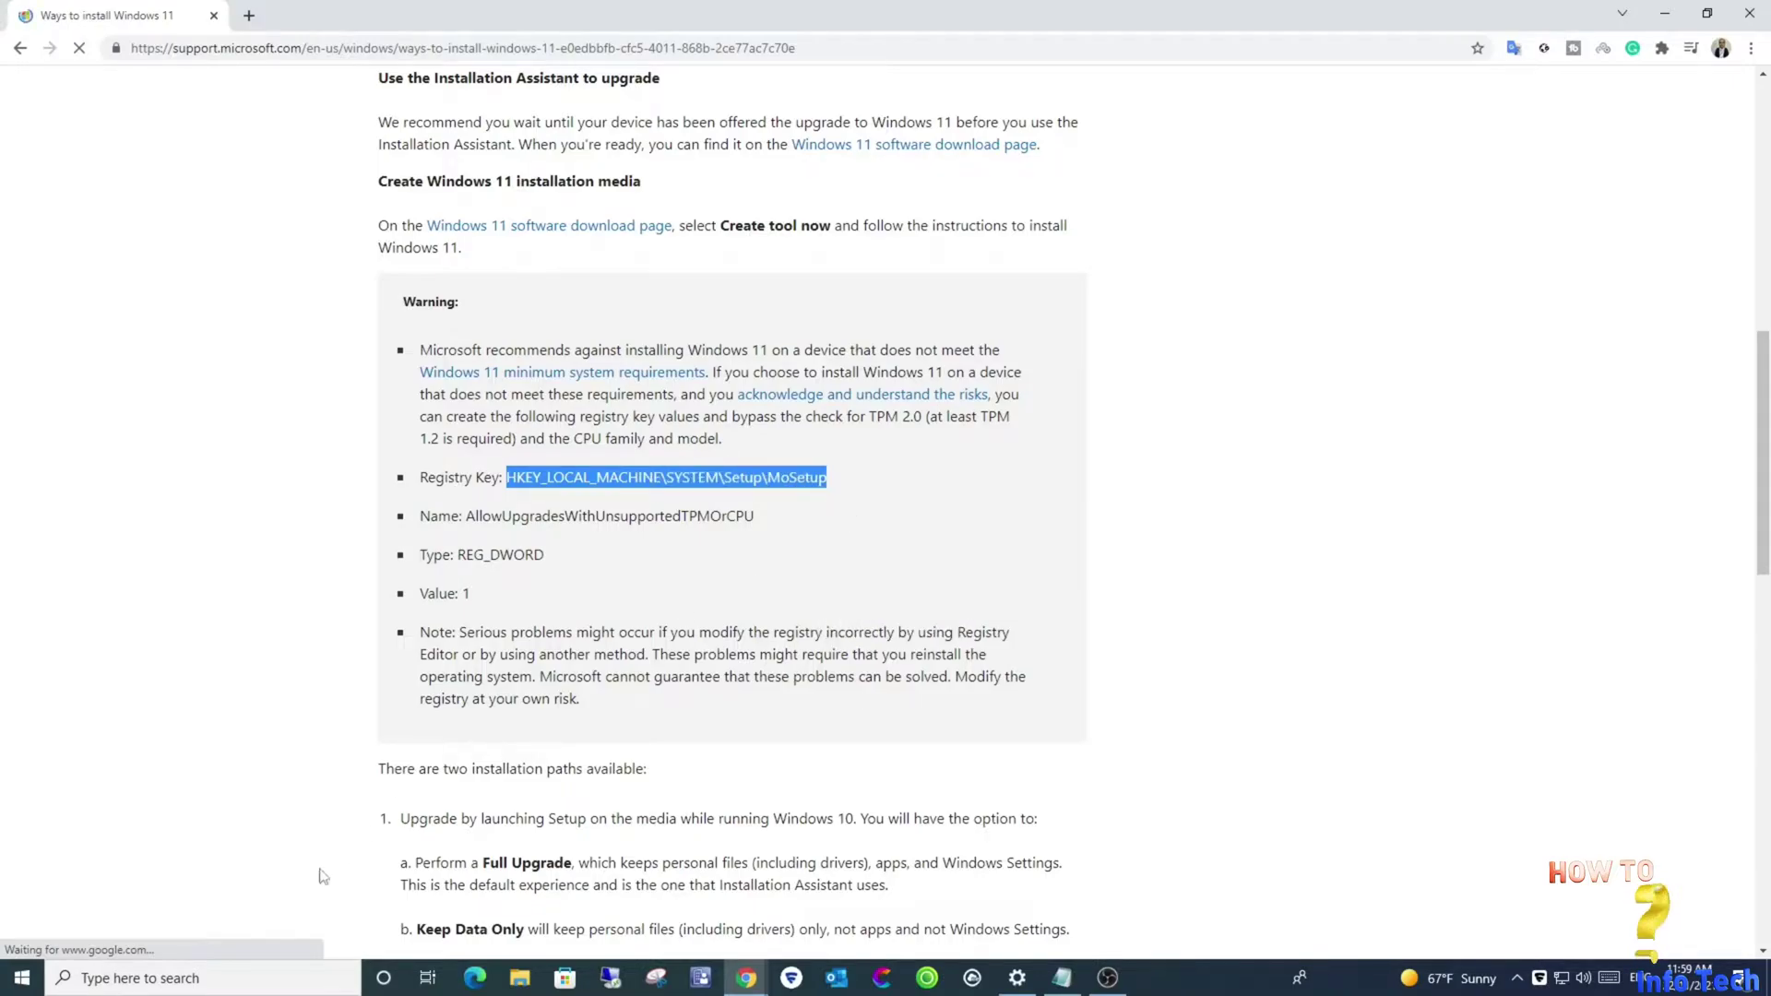
Launch Registry Editor (regedit) as administrator
click(318, 980)
text(re)
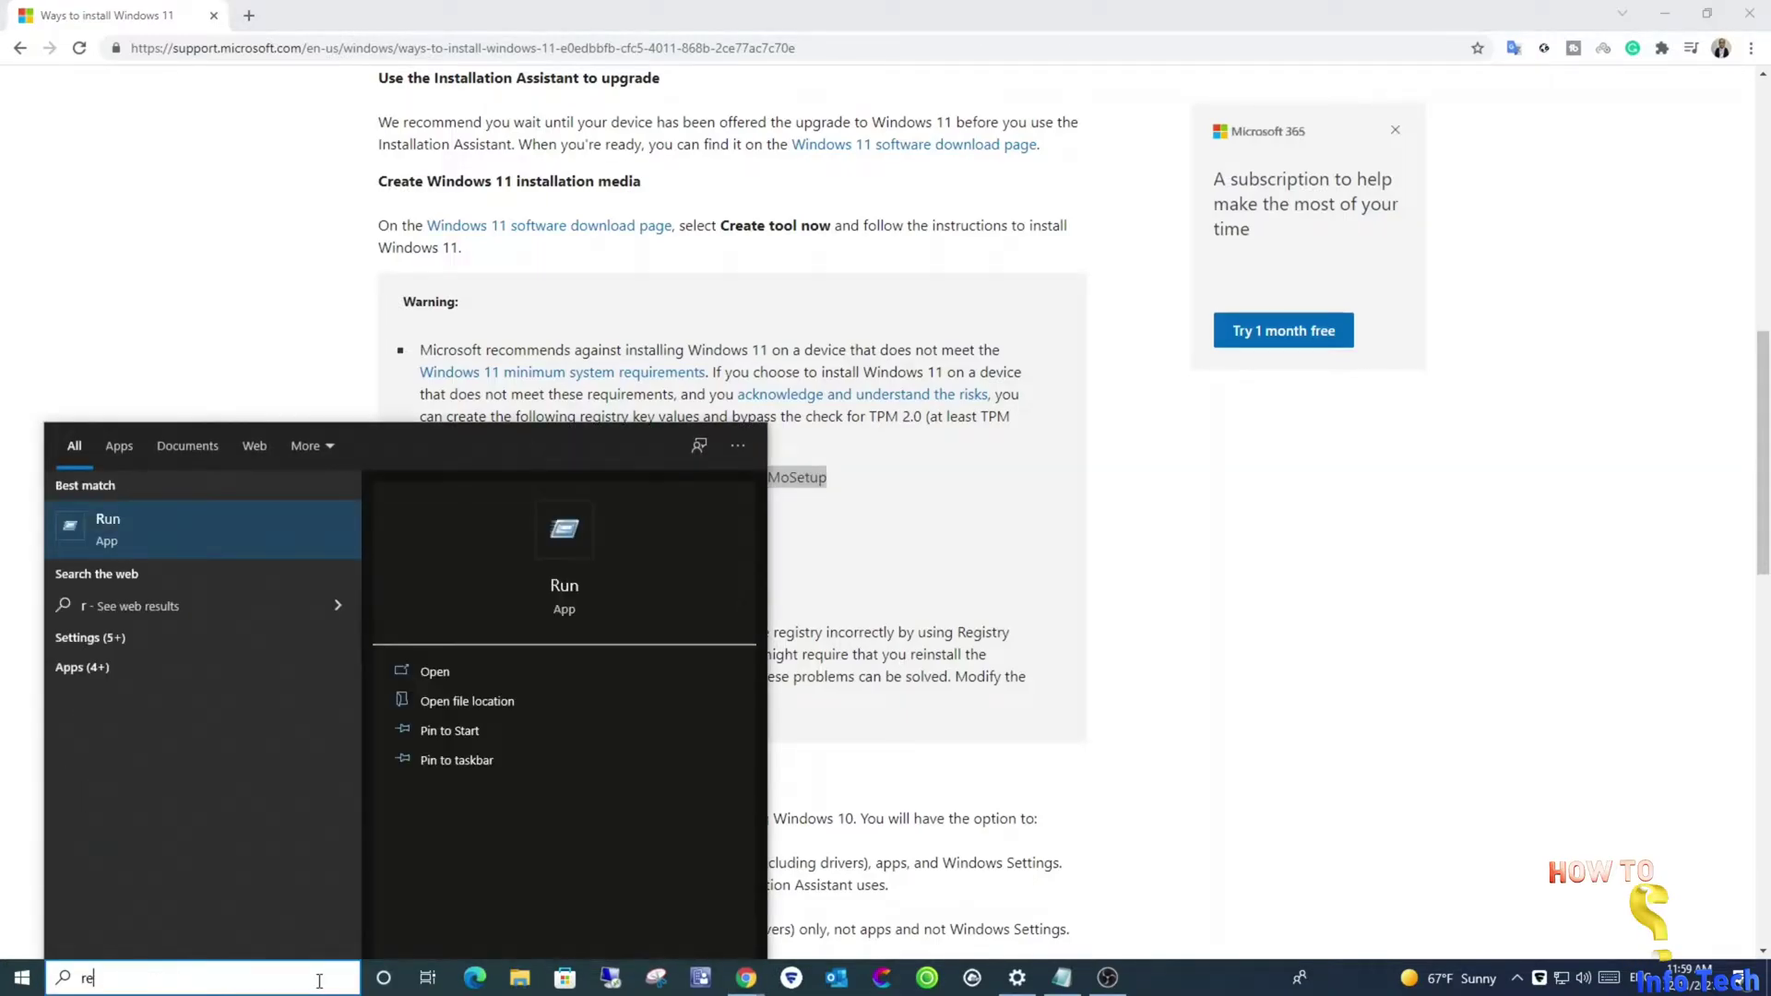
text(ged)
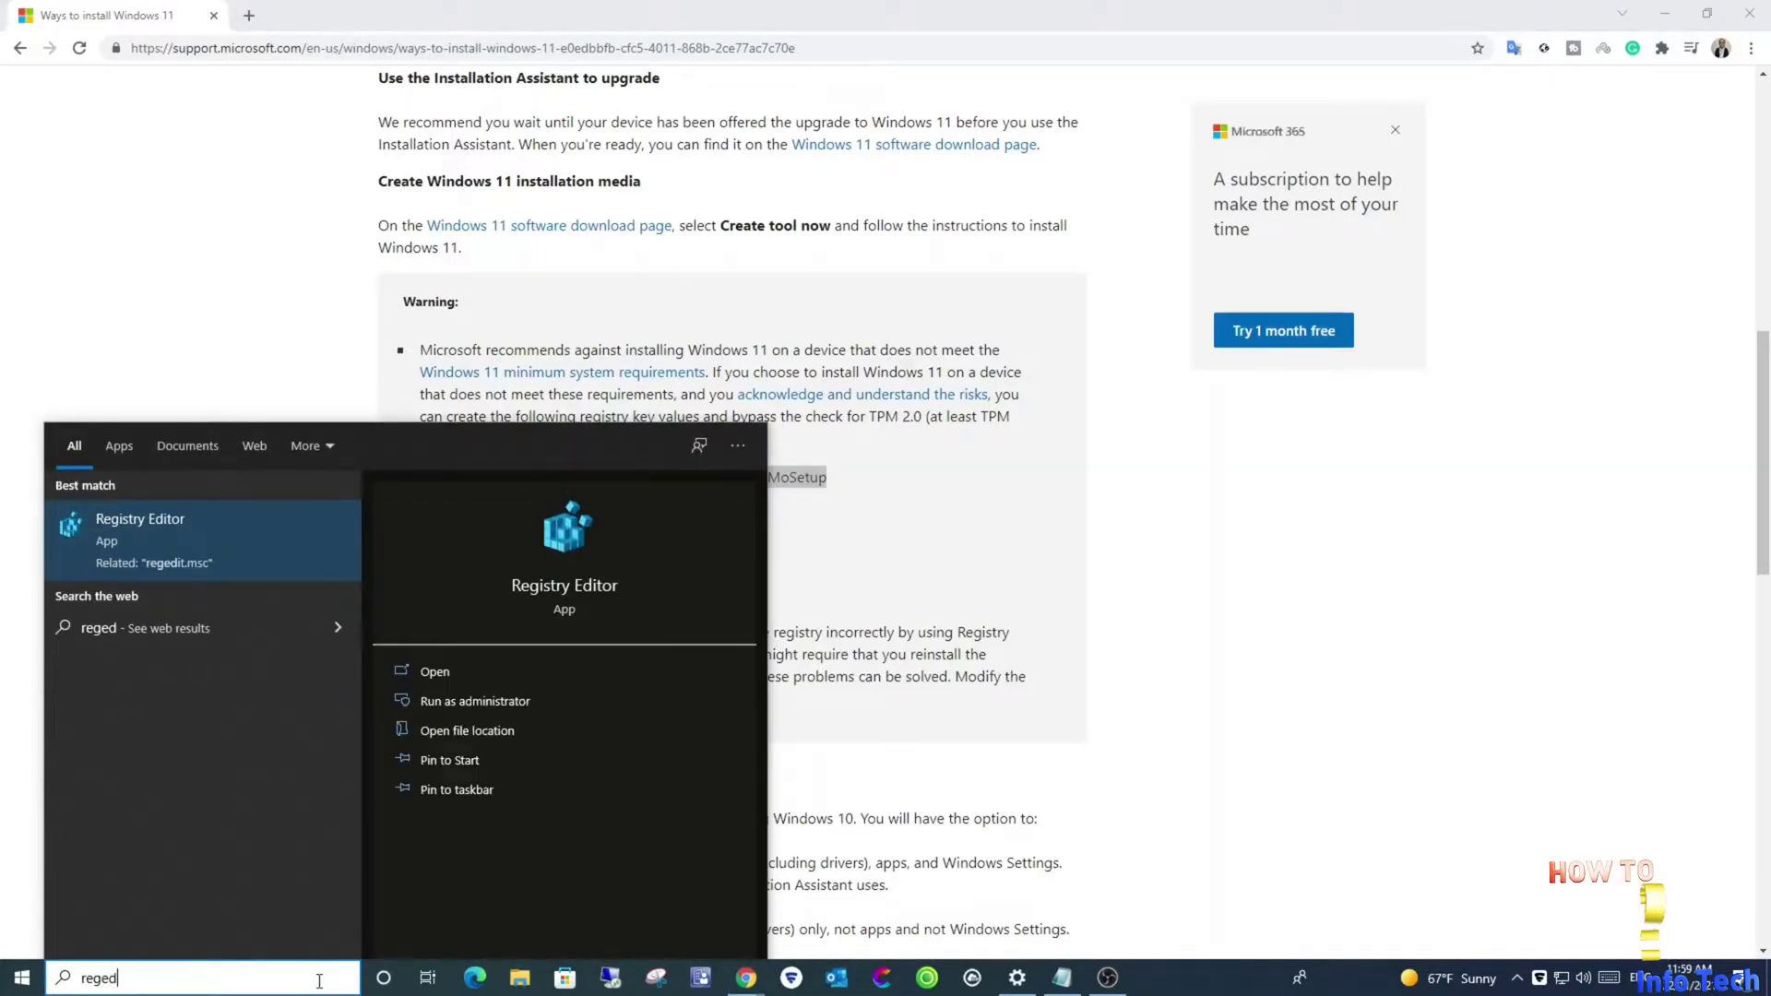
text(it)
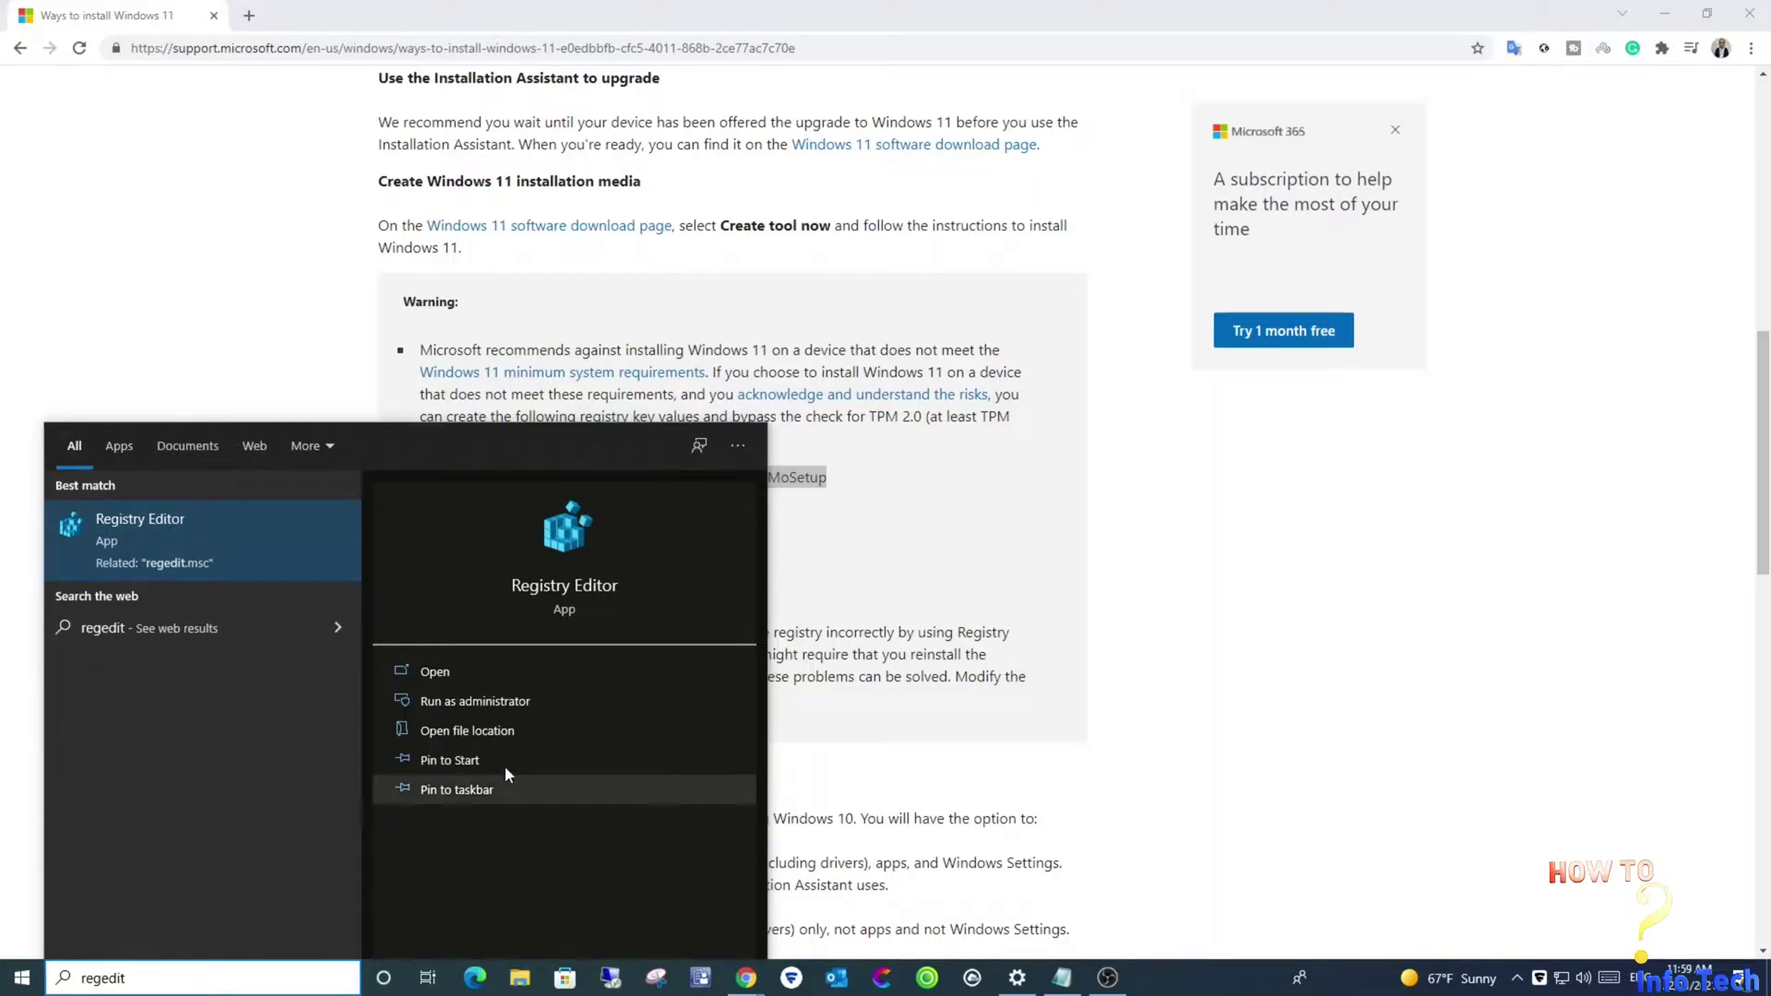
click(495, 694)
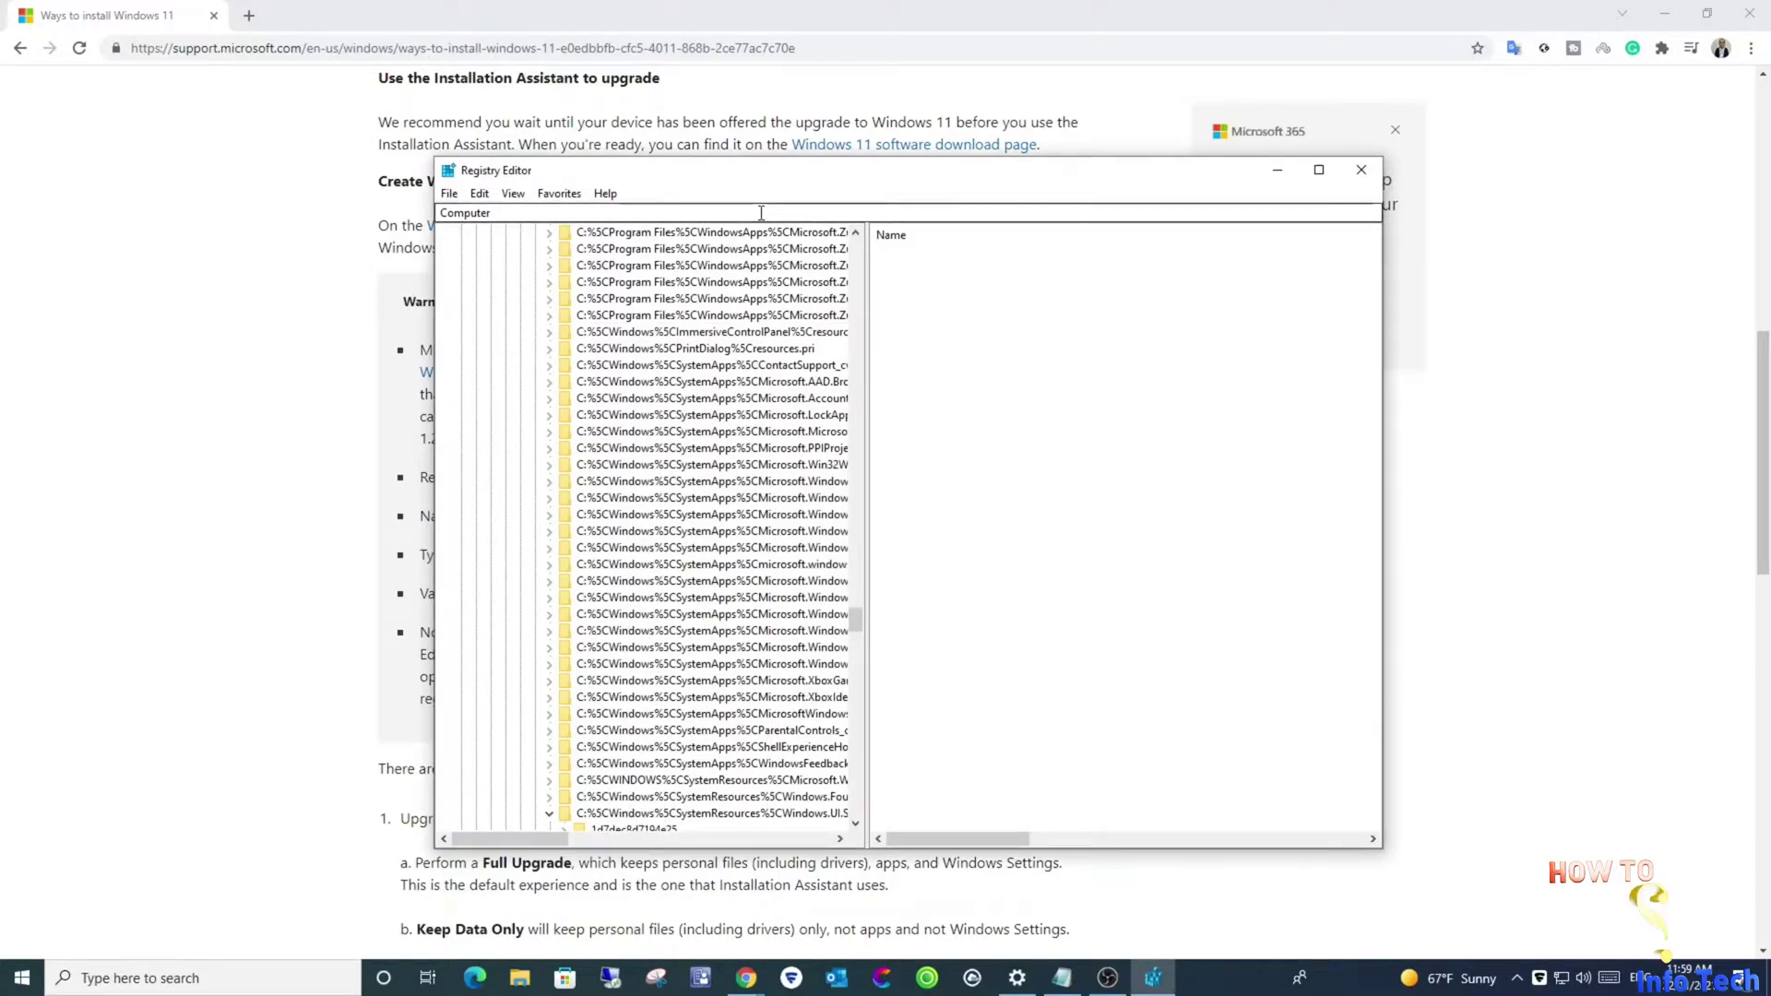
Navigate to HKEY_LOCAL_MACHINE\SYSTEM\Setup\MoSetup by pasting the path into the address bar
key(ctrl+a)
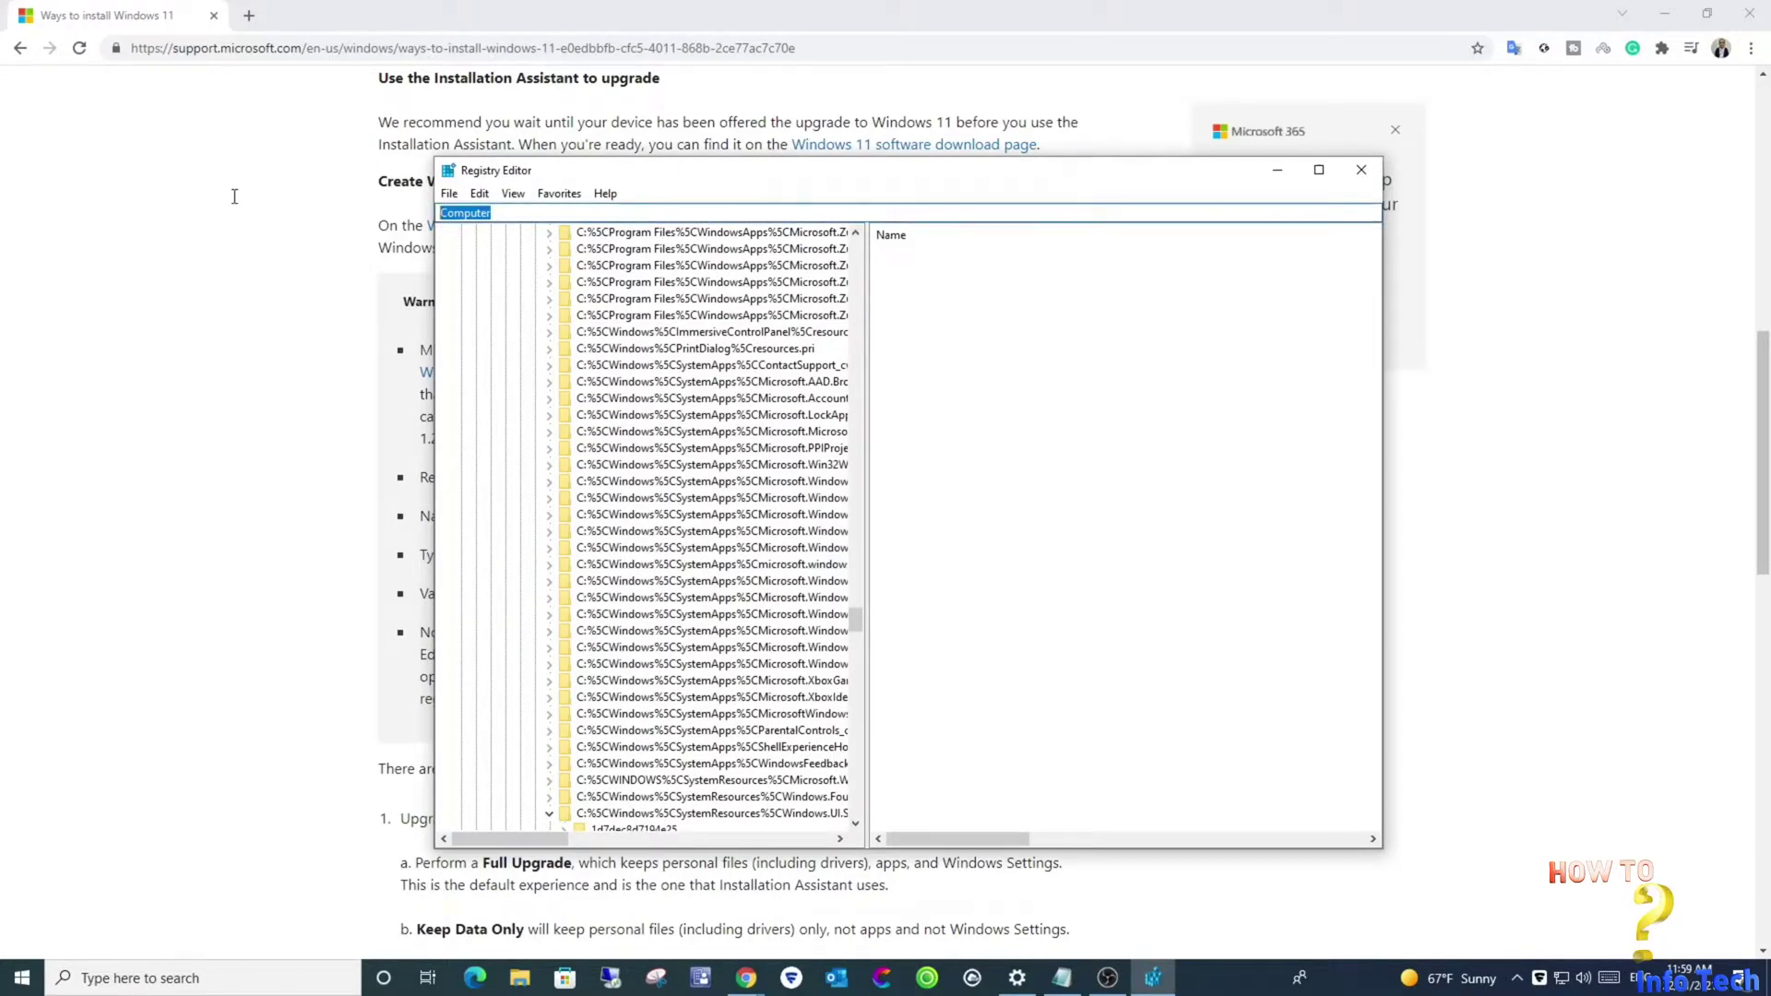
text(HKEY_LOCAL_MACHINE\SYSTEM\Setup\MoSetup)
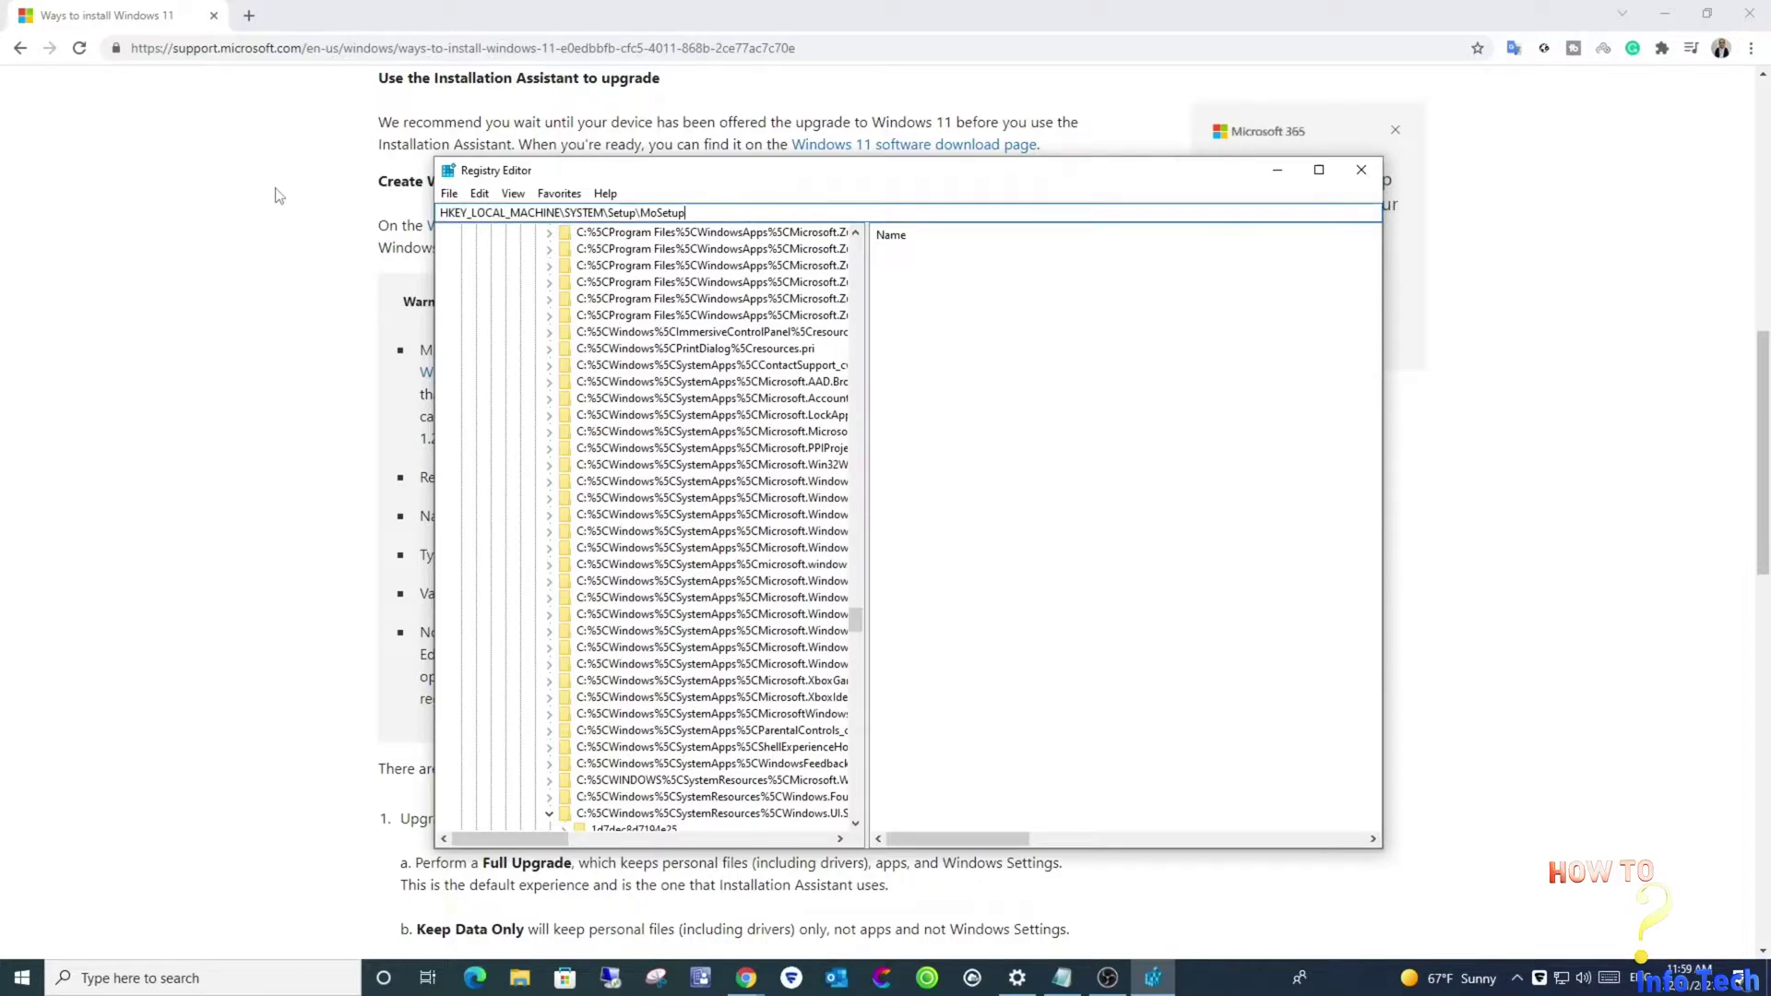
key(Return)
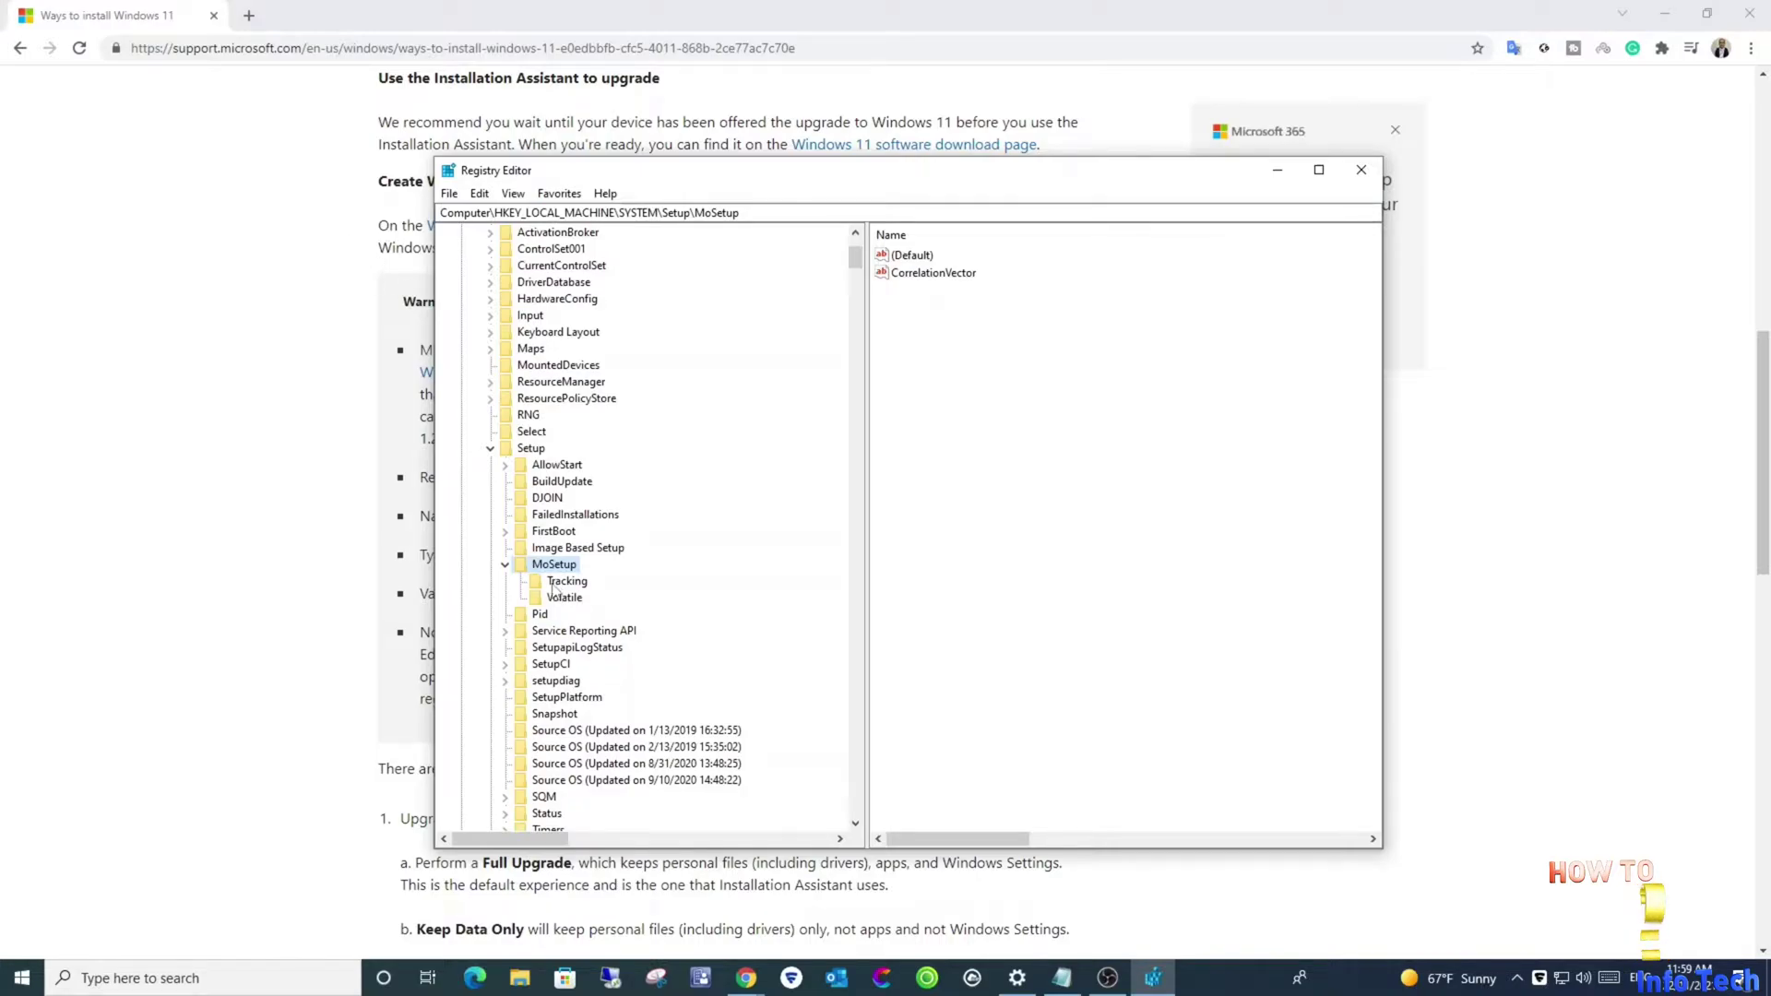
drag(789, 177, 984, 245)
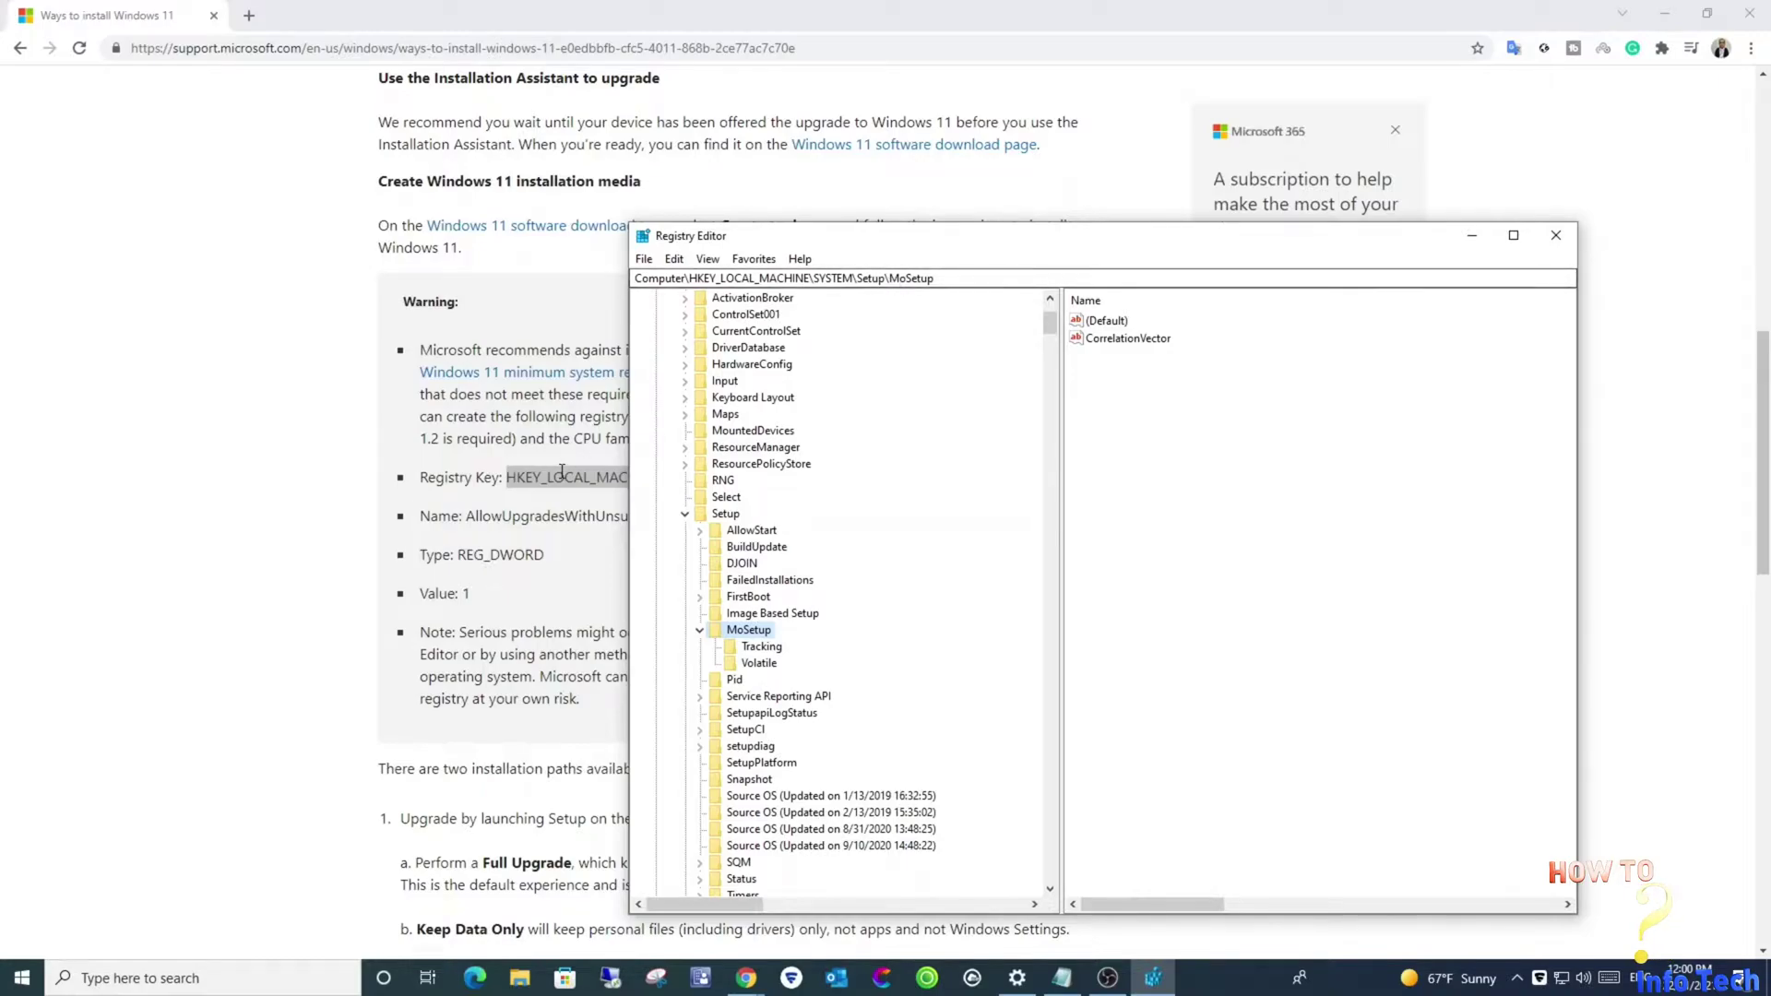
drag(829, 254, 975, 188)
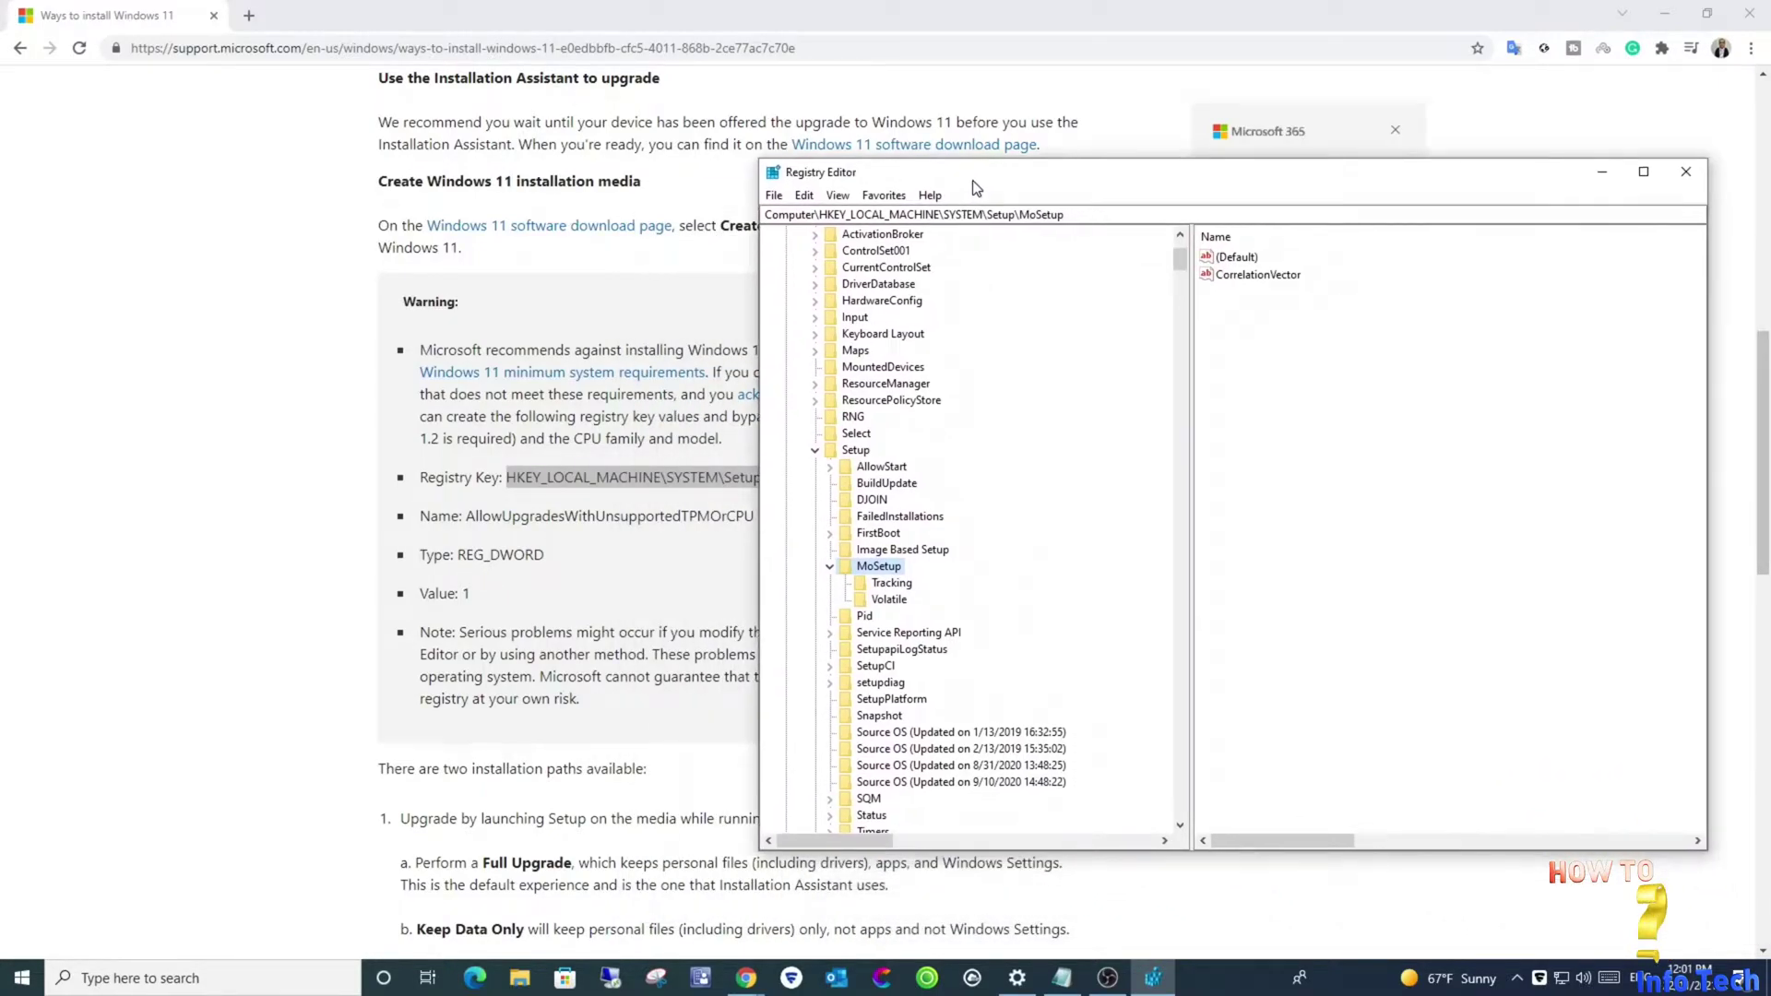
Add a new 32-bit DWORD value to the MoSetup key
right_click(897, 567)
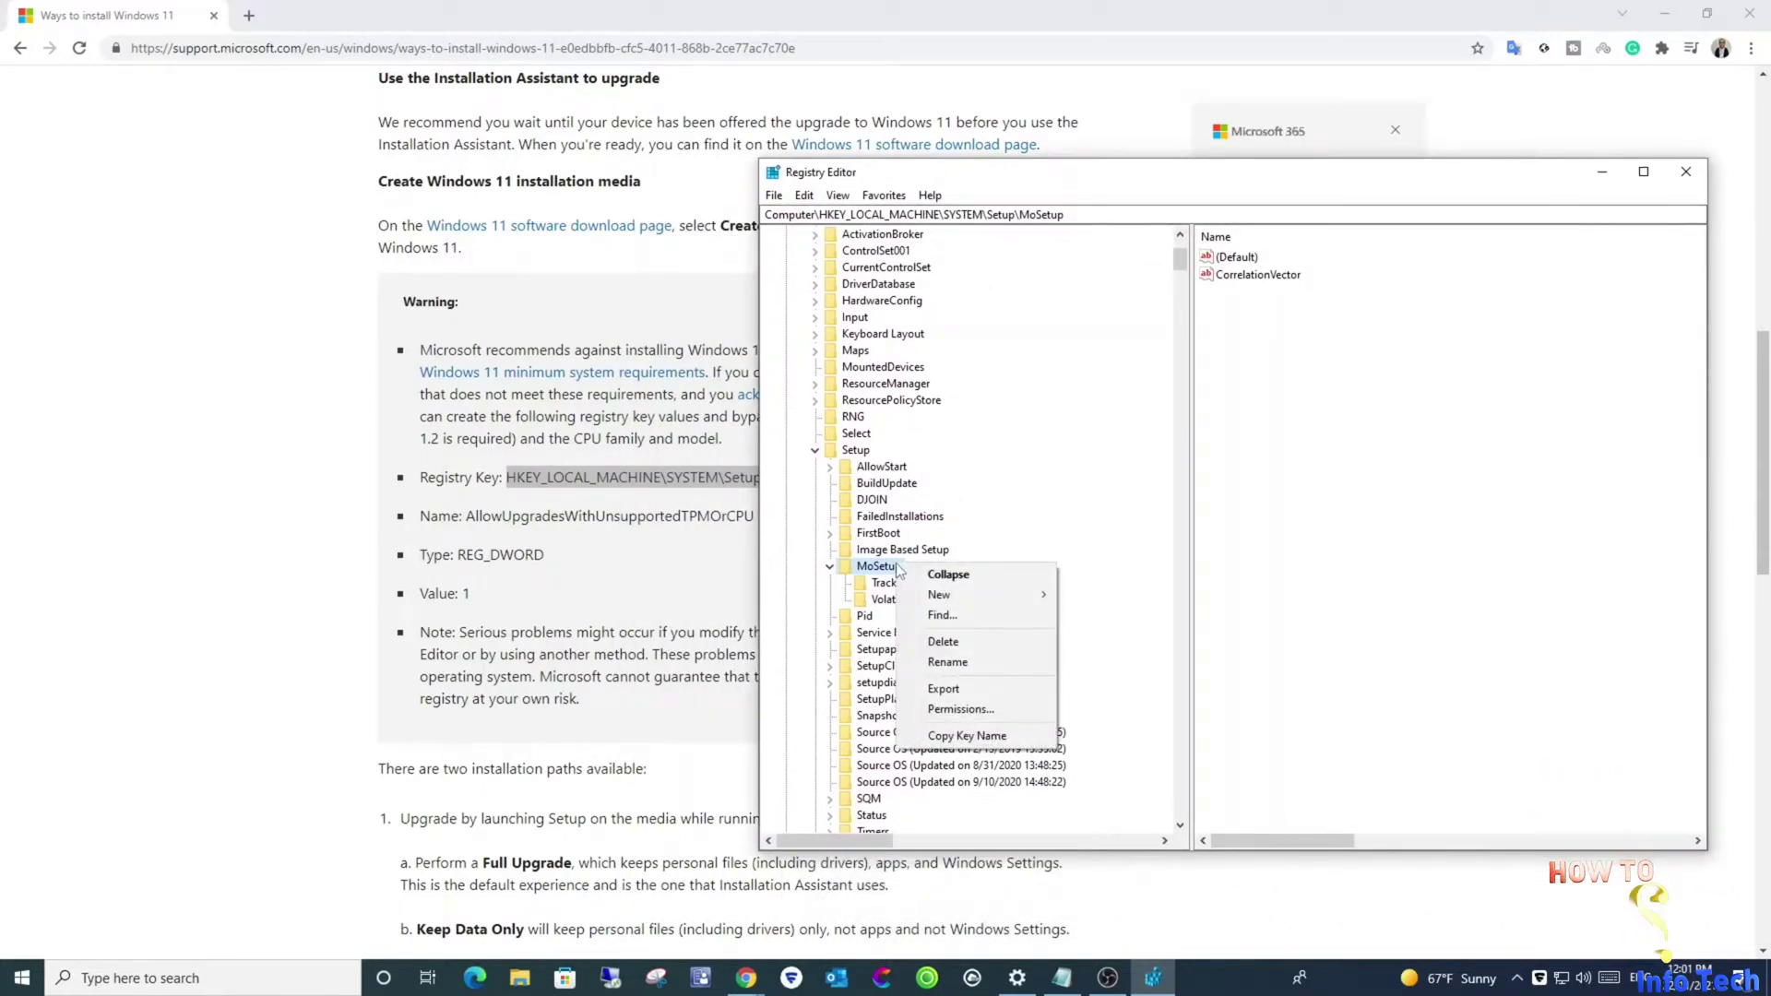
mouse_move(960, 594)
click(1107, 660)
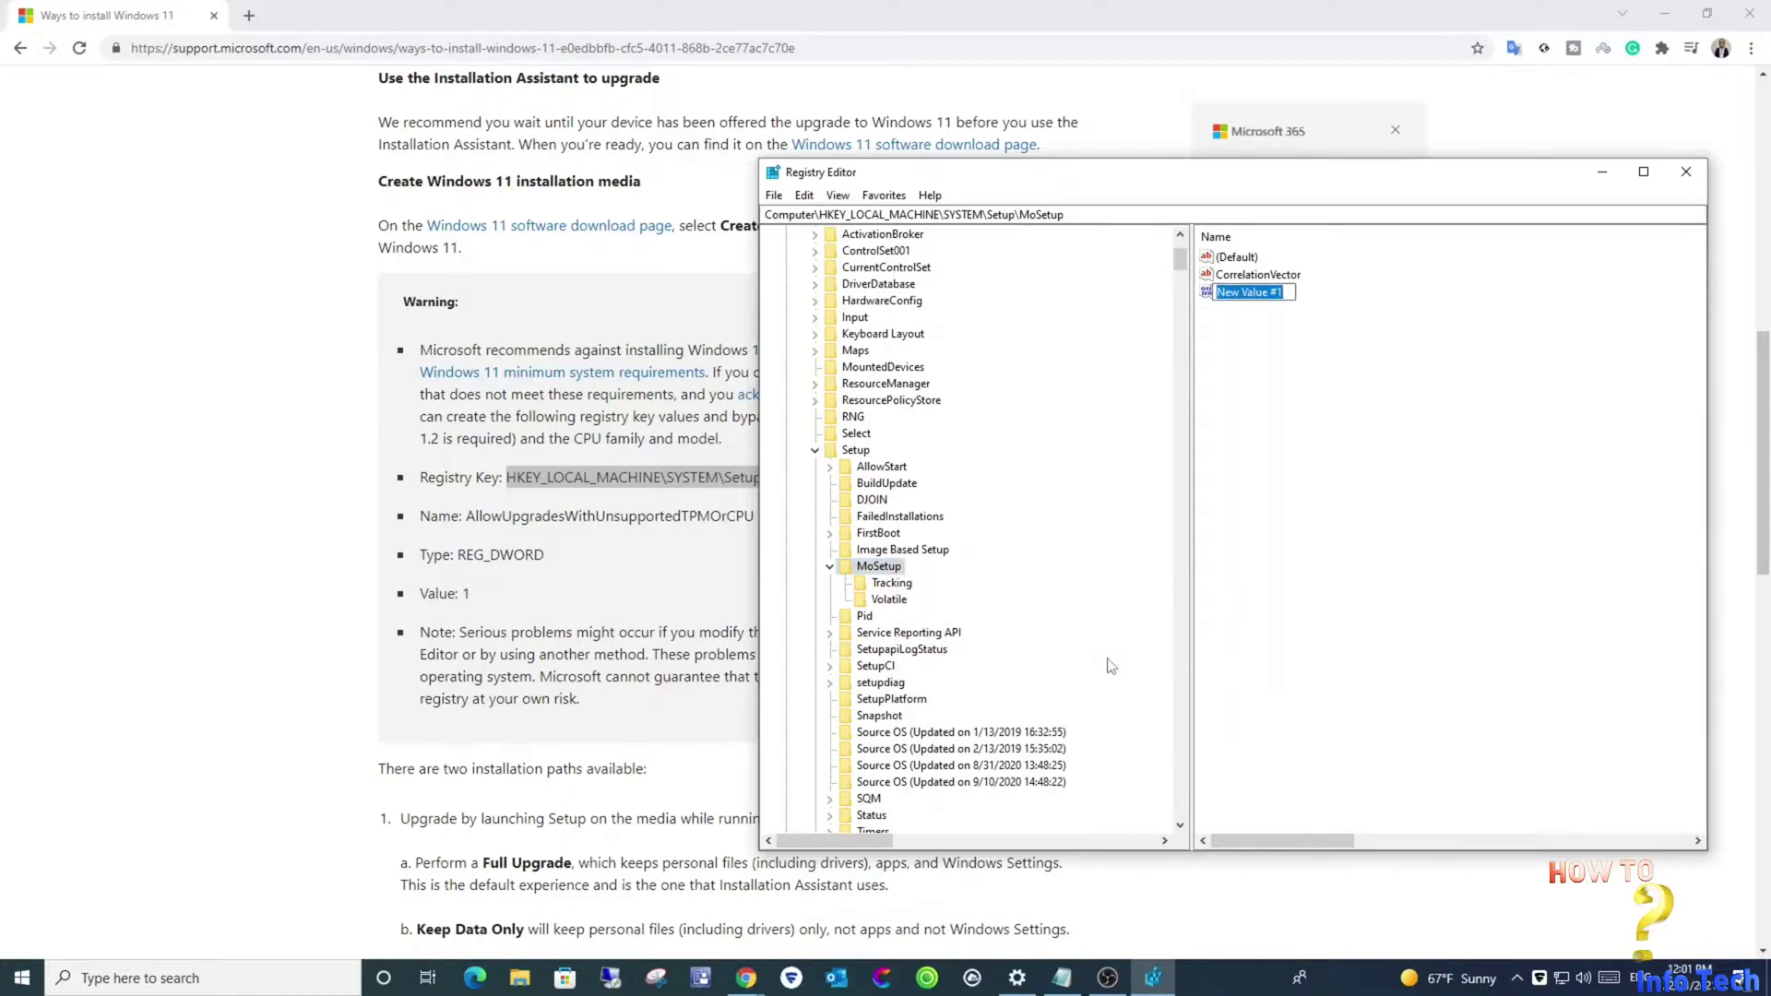
Rename New Value #1 to AllowUpgradesWithUnsupportedTPMOrCPU, copied from the support article
click(464, 517)
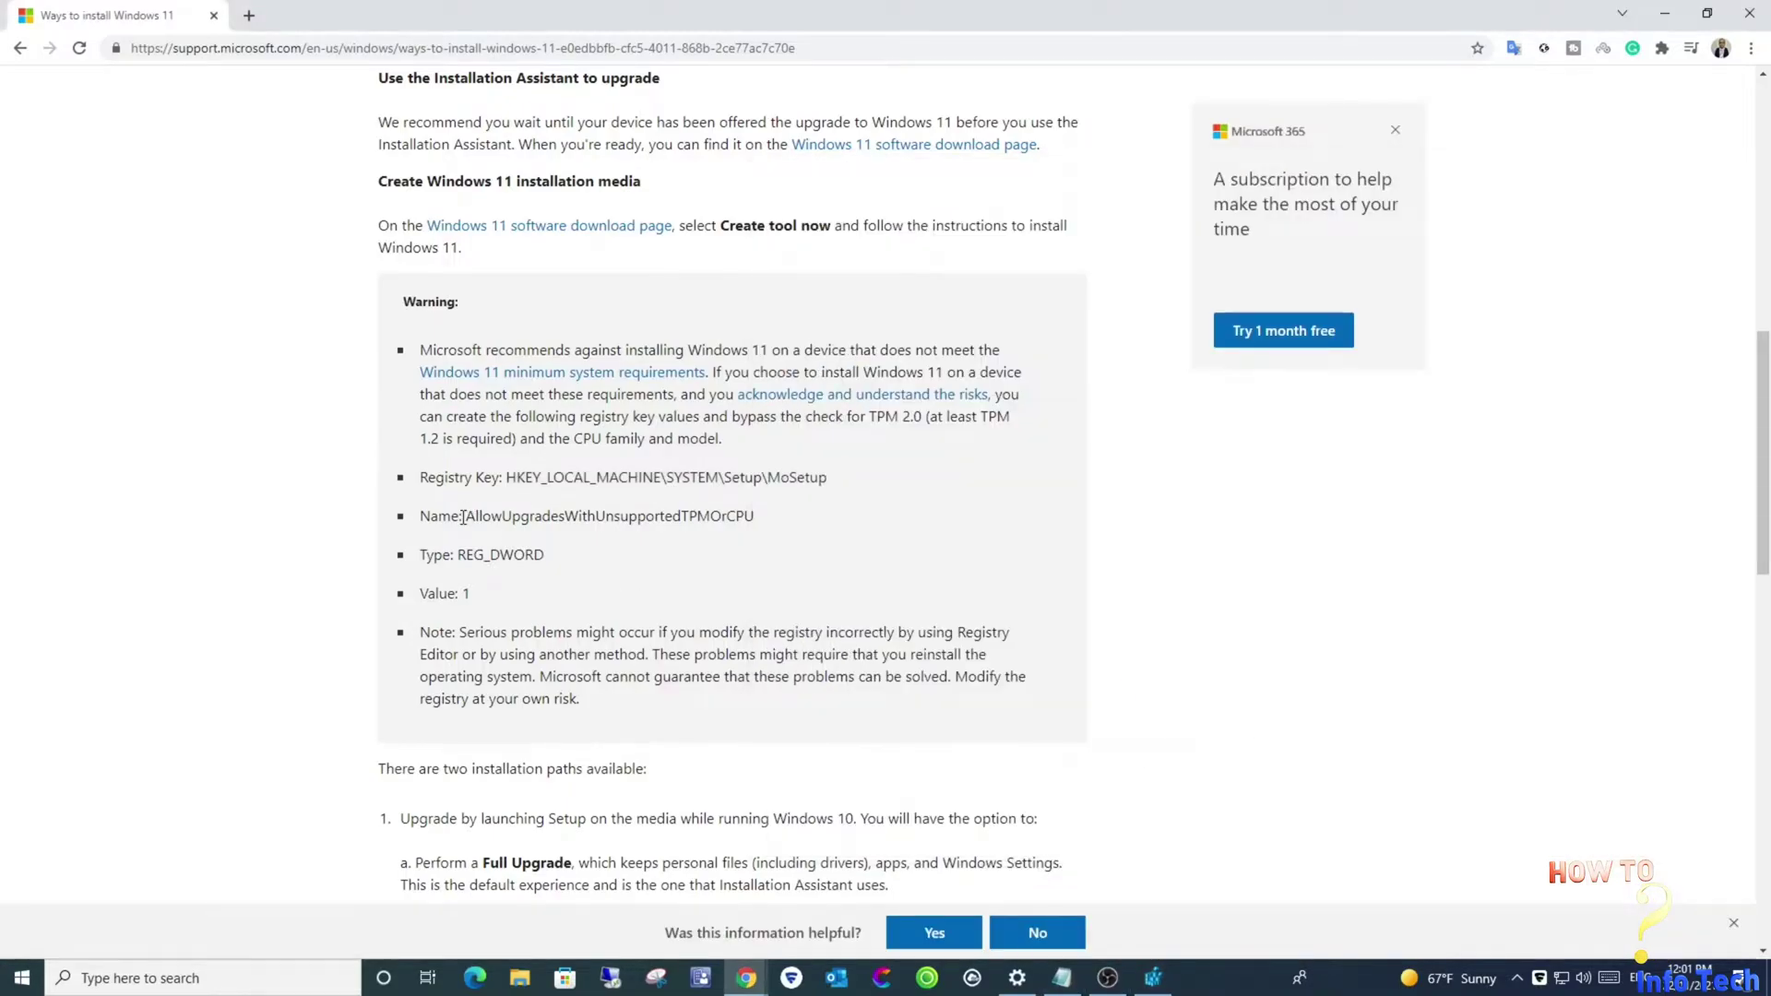
drag(468, 516, 754, 522)
right_click(747, 523)
click(779, 529)
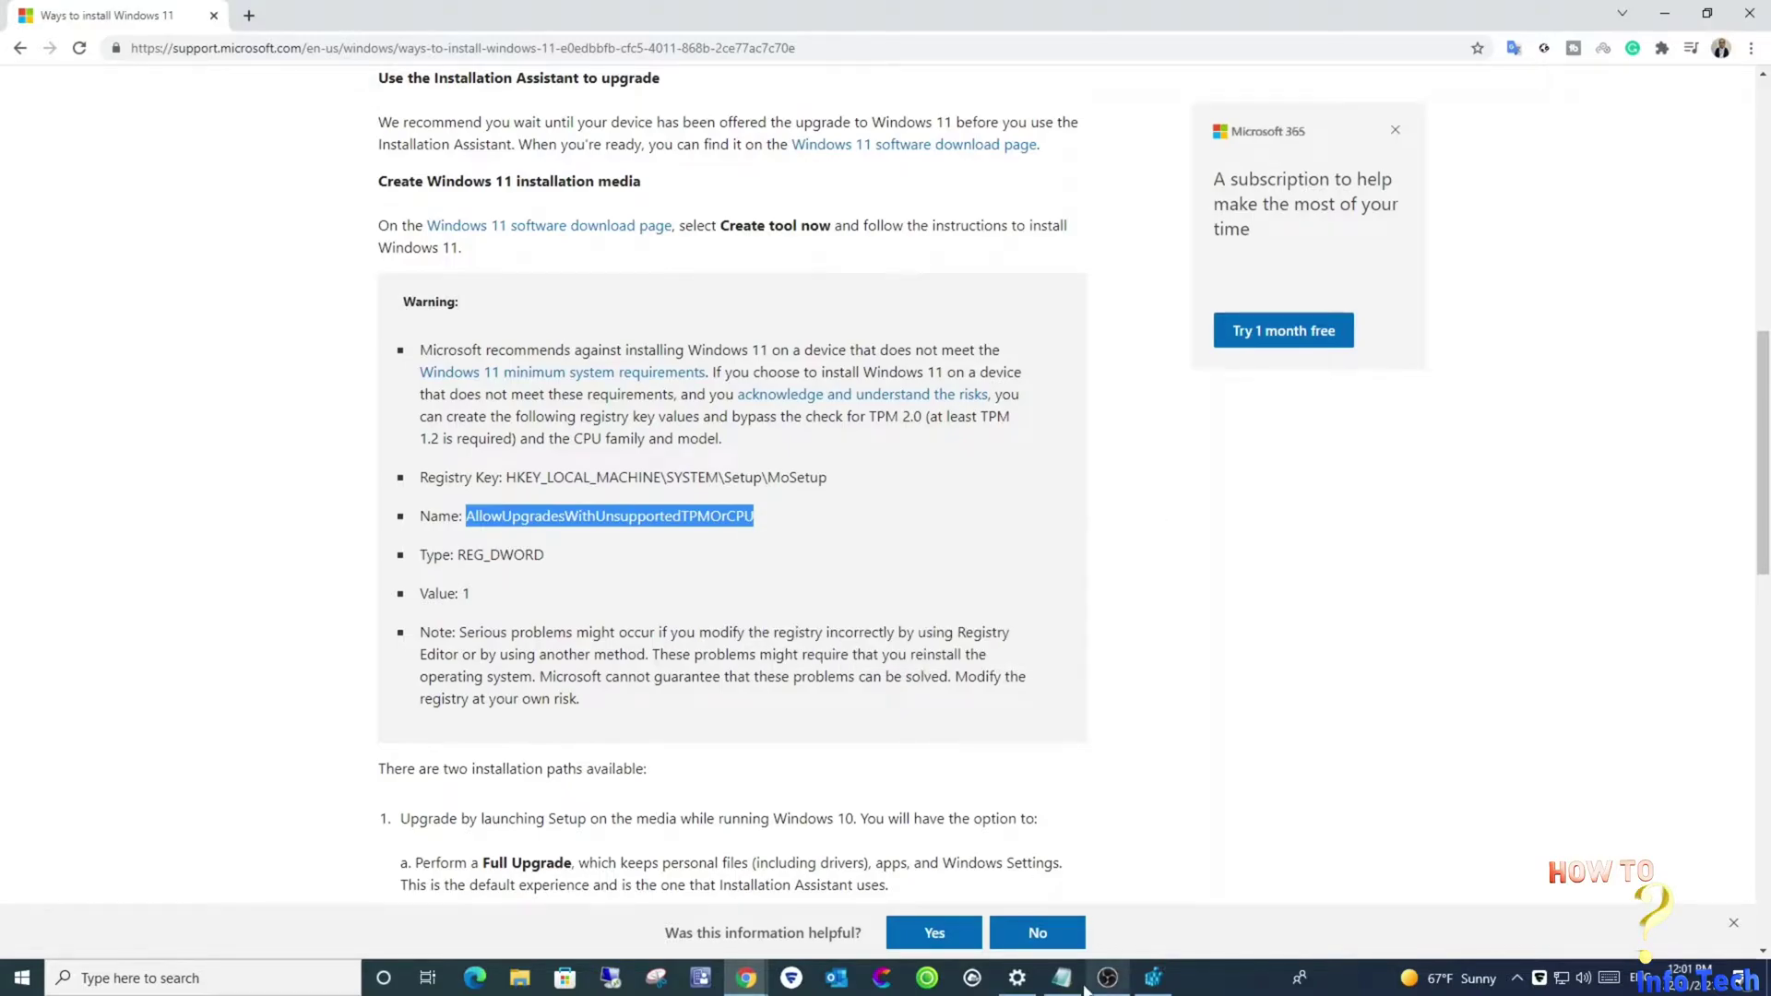
click(1153, 980)
right_click(1266, 293)
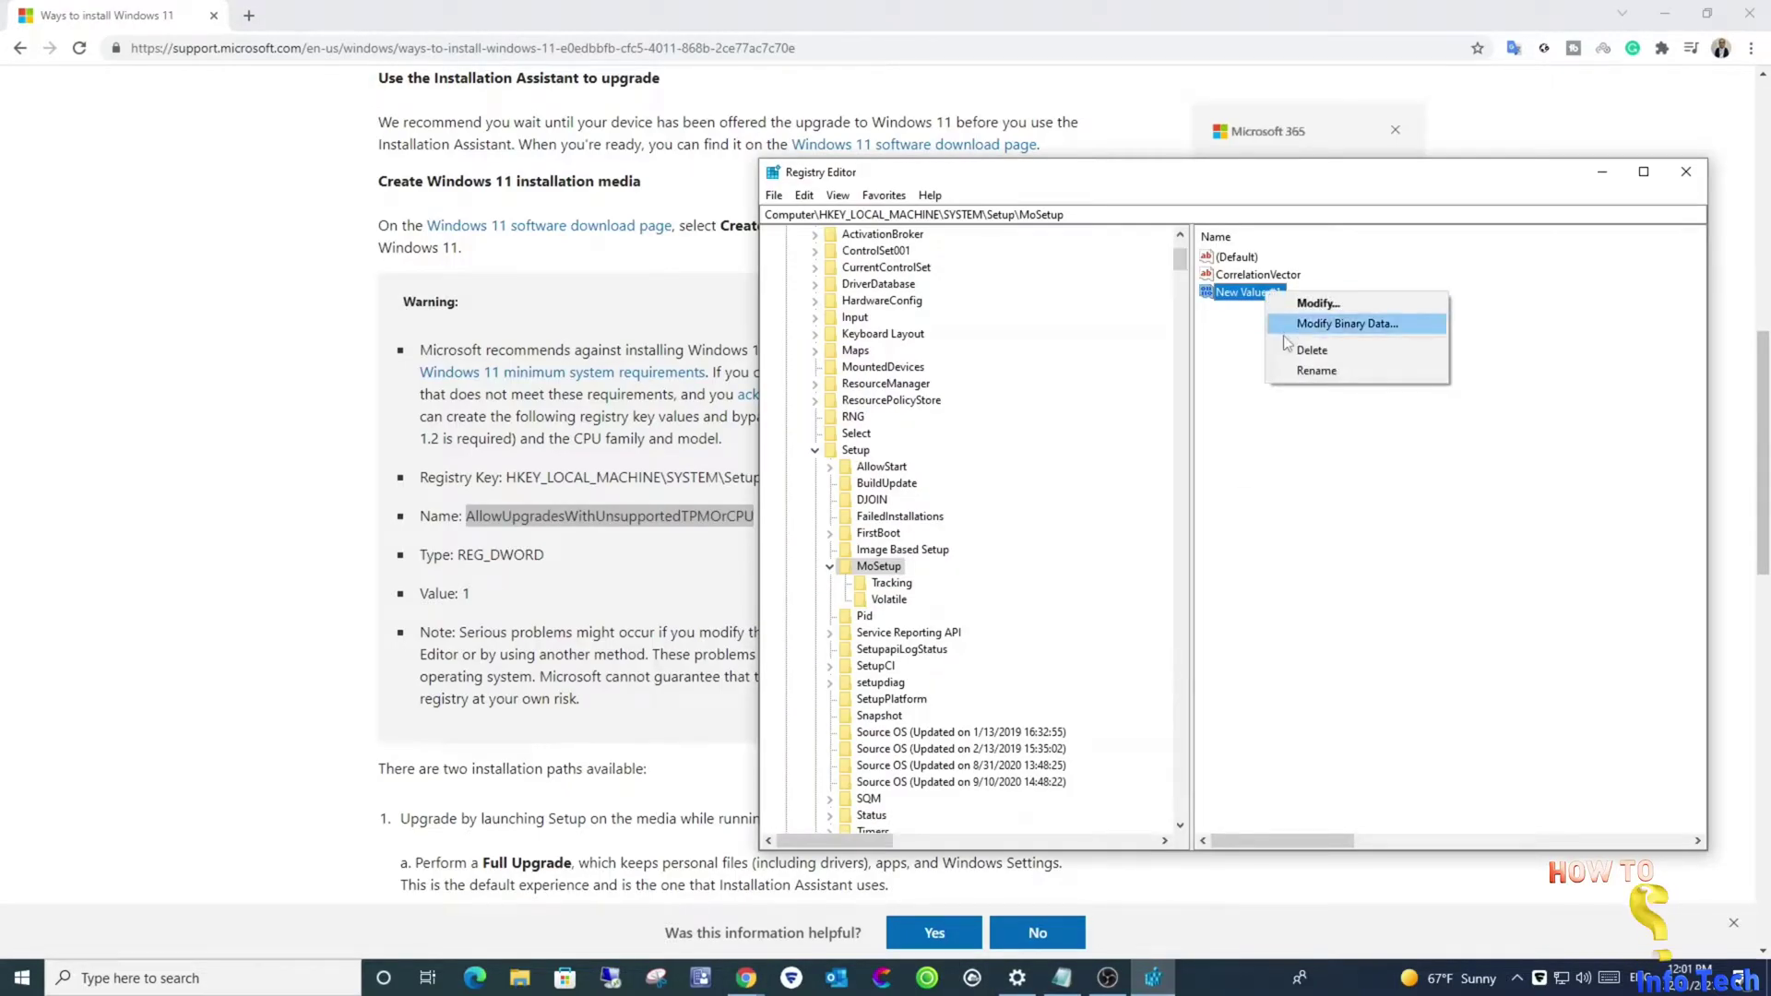
click(1287, 373)
key(ctrl+v)
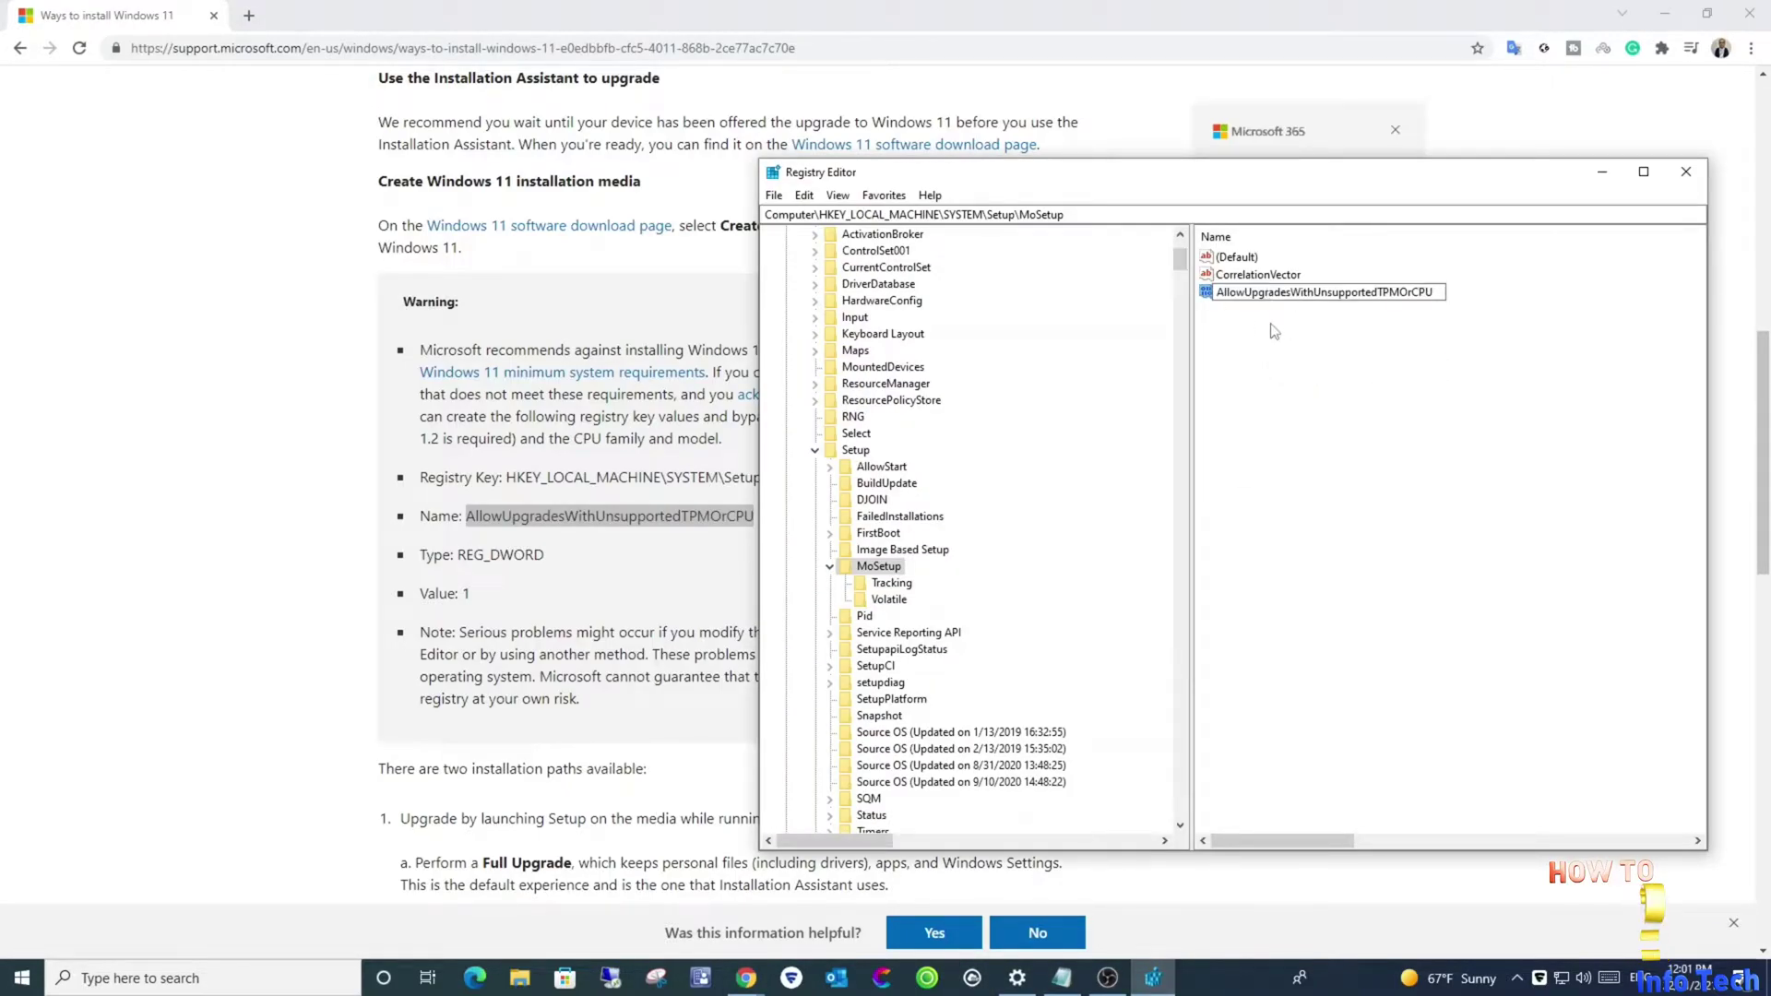
key(Return)
Set AllowUpgradesWithUnsupportedTPMOrCPU's value data to 1
right_click(1220, 294)
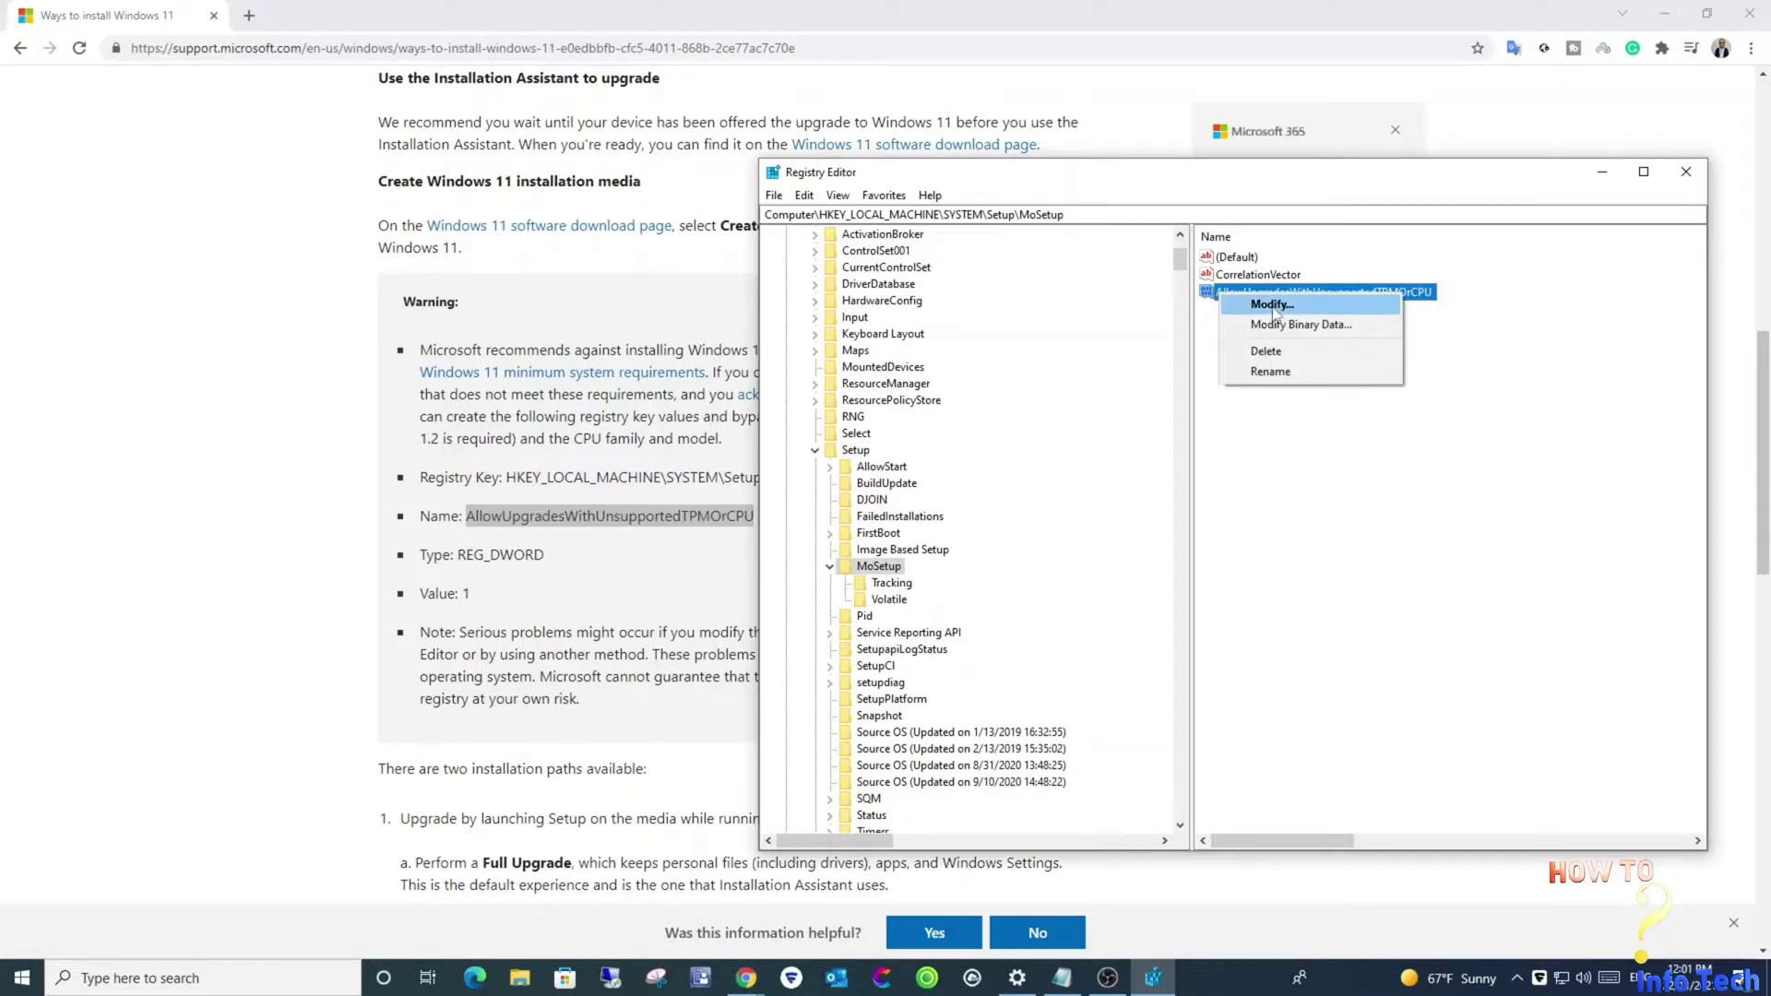
click(1274, 307)
drag(1021, 257, 1243, 364)
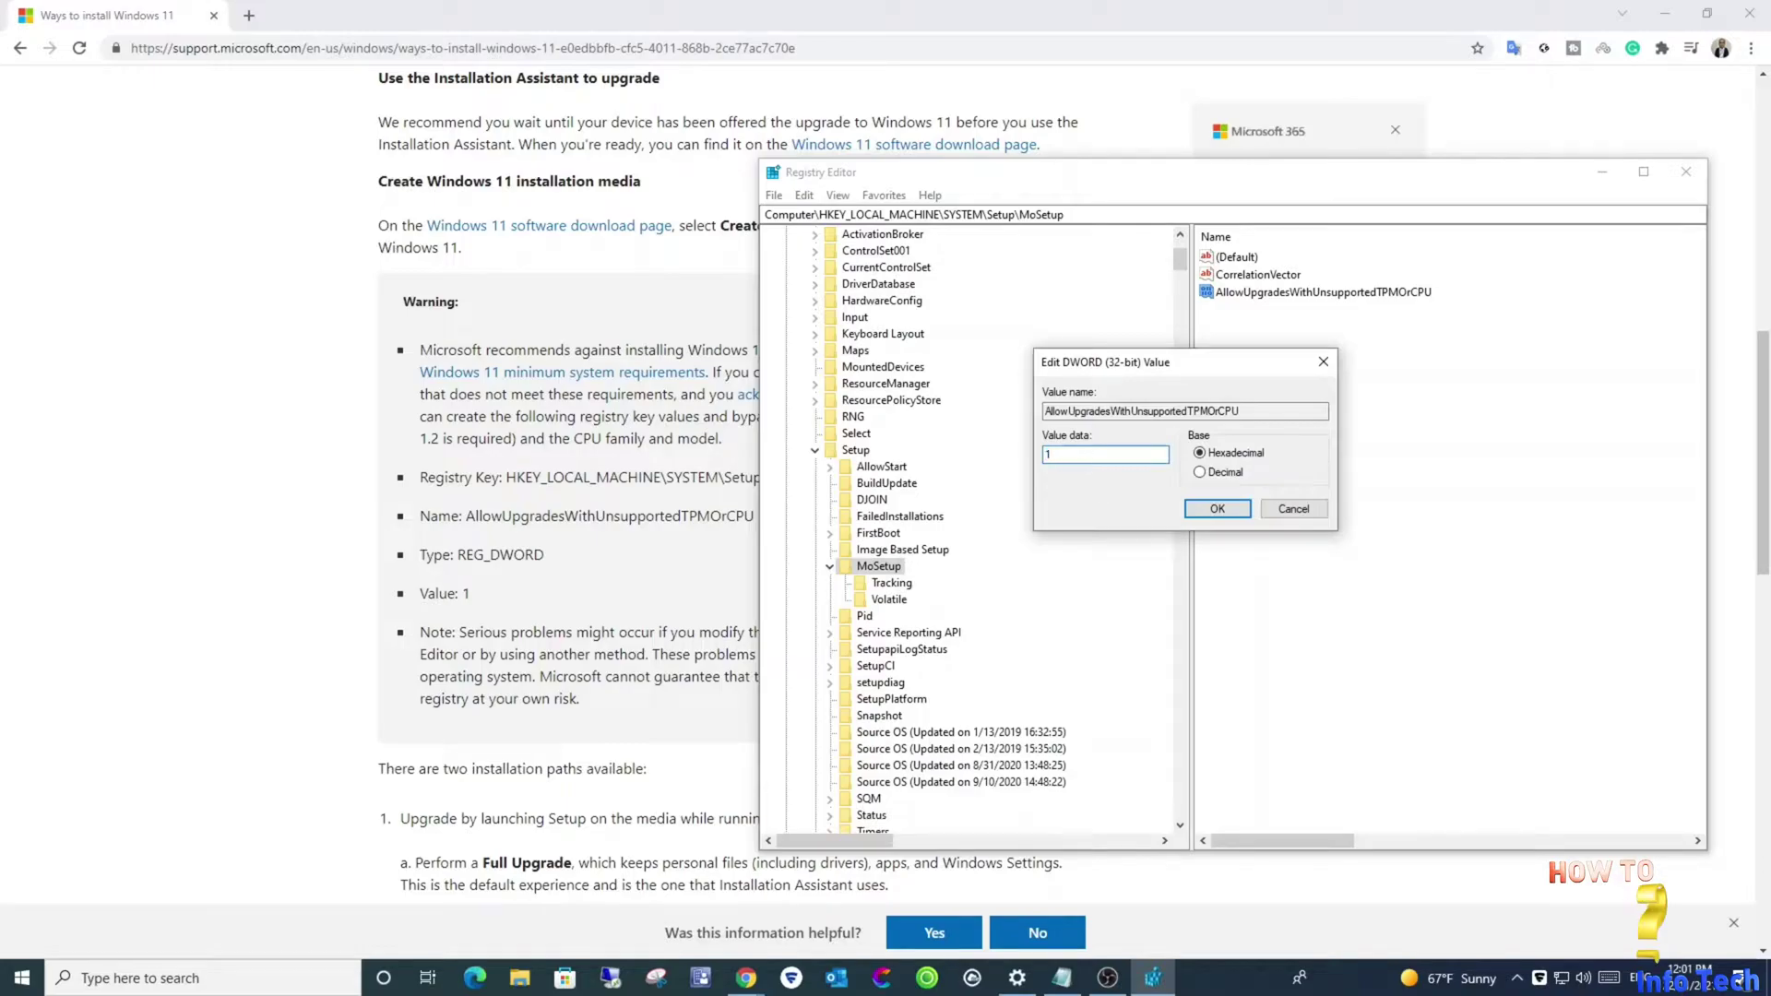
click(1214, 509)
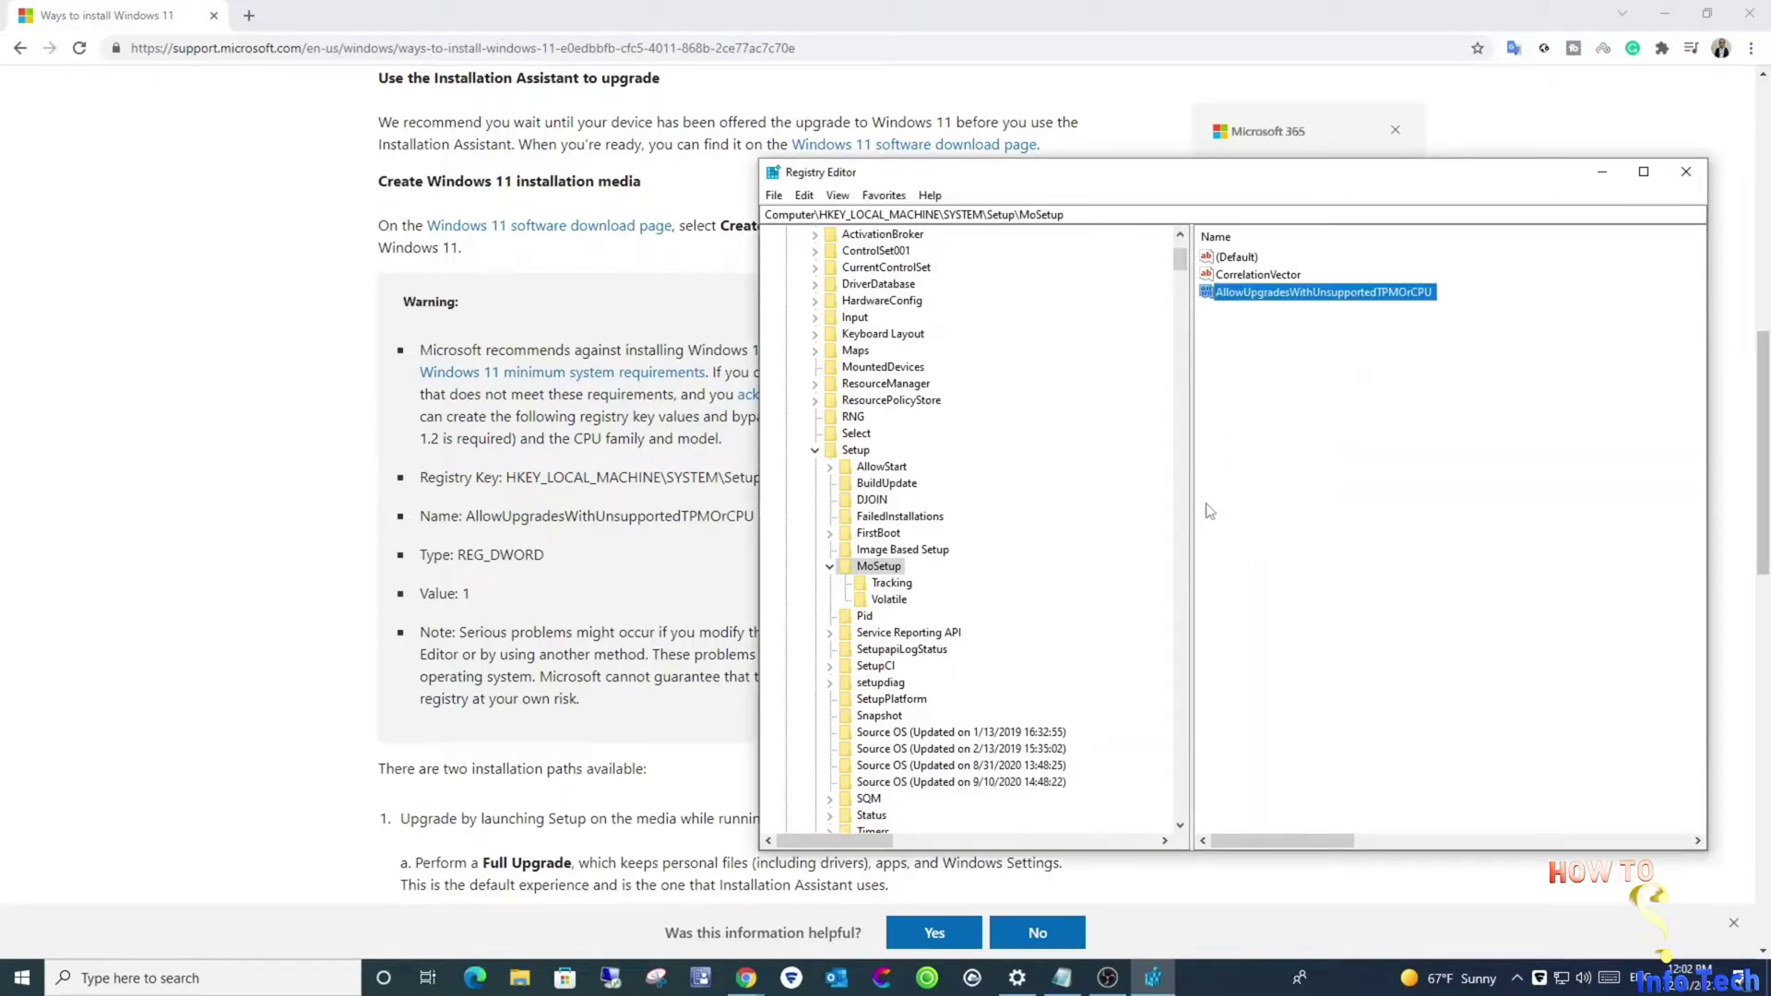
Close Registry Editor, retry the Windows 11 (business editions) upgrade, and dismiss the upgrade window
click(1692, 179)
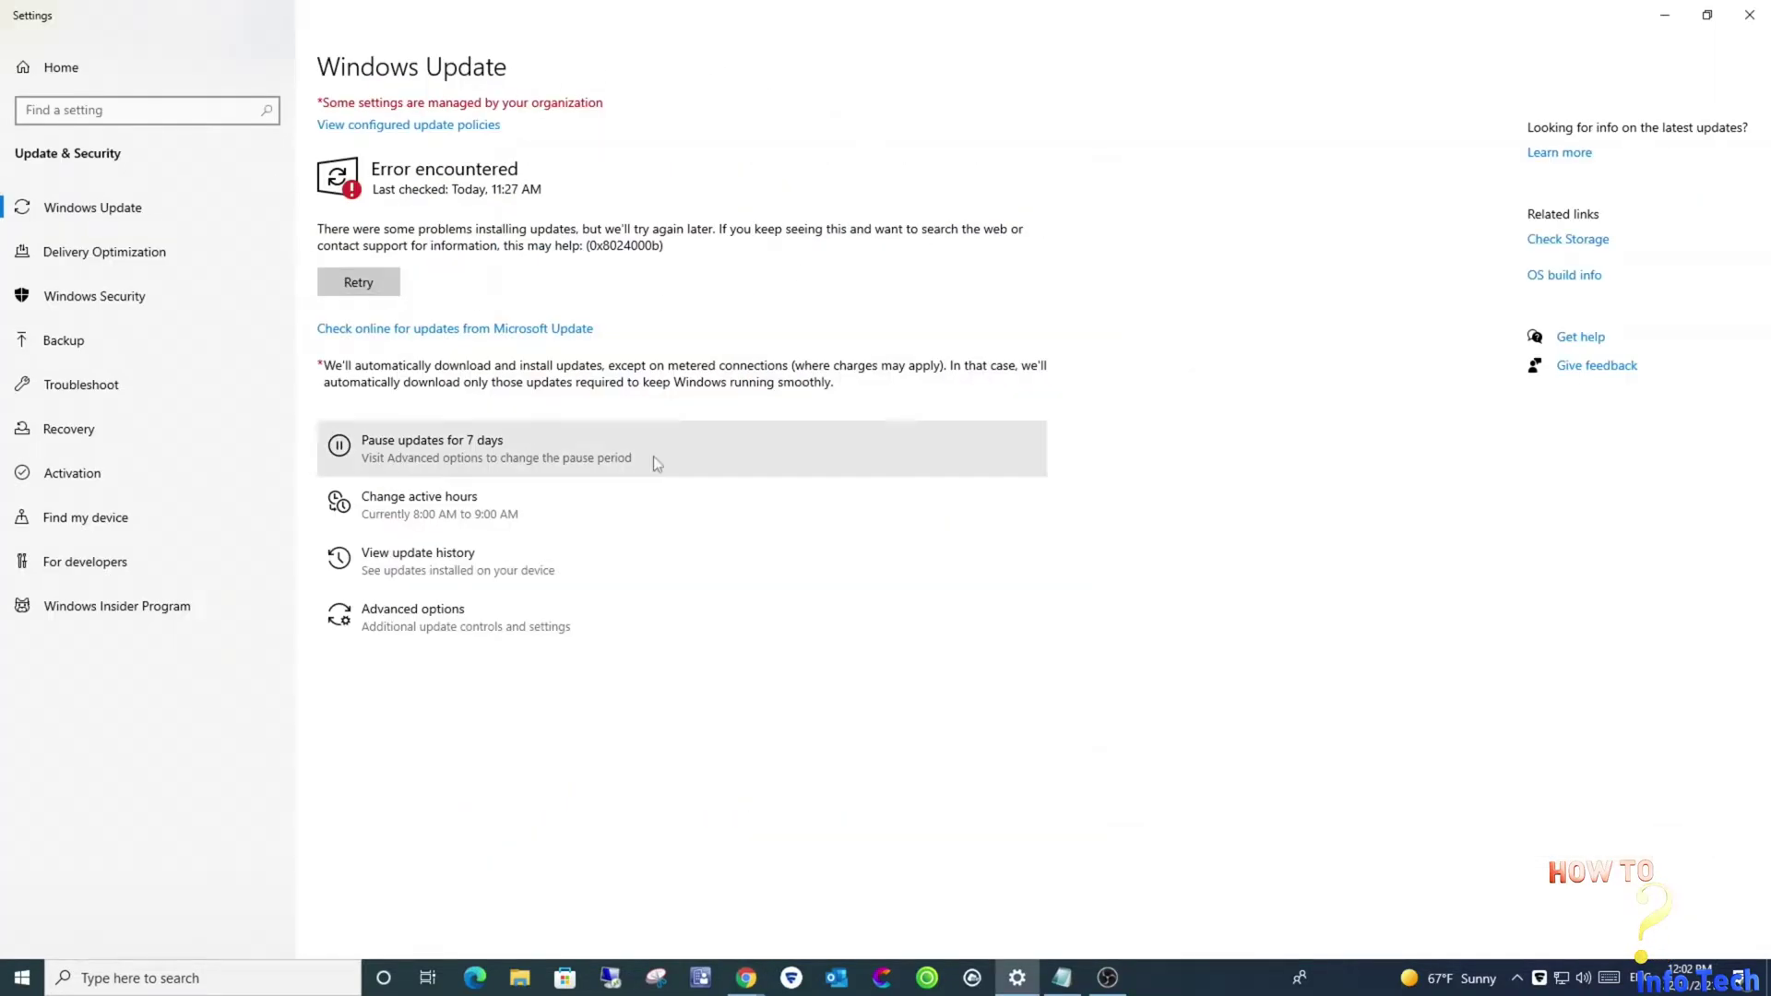
click(369, 286)
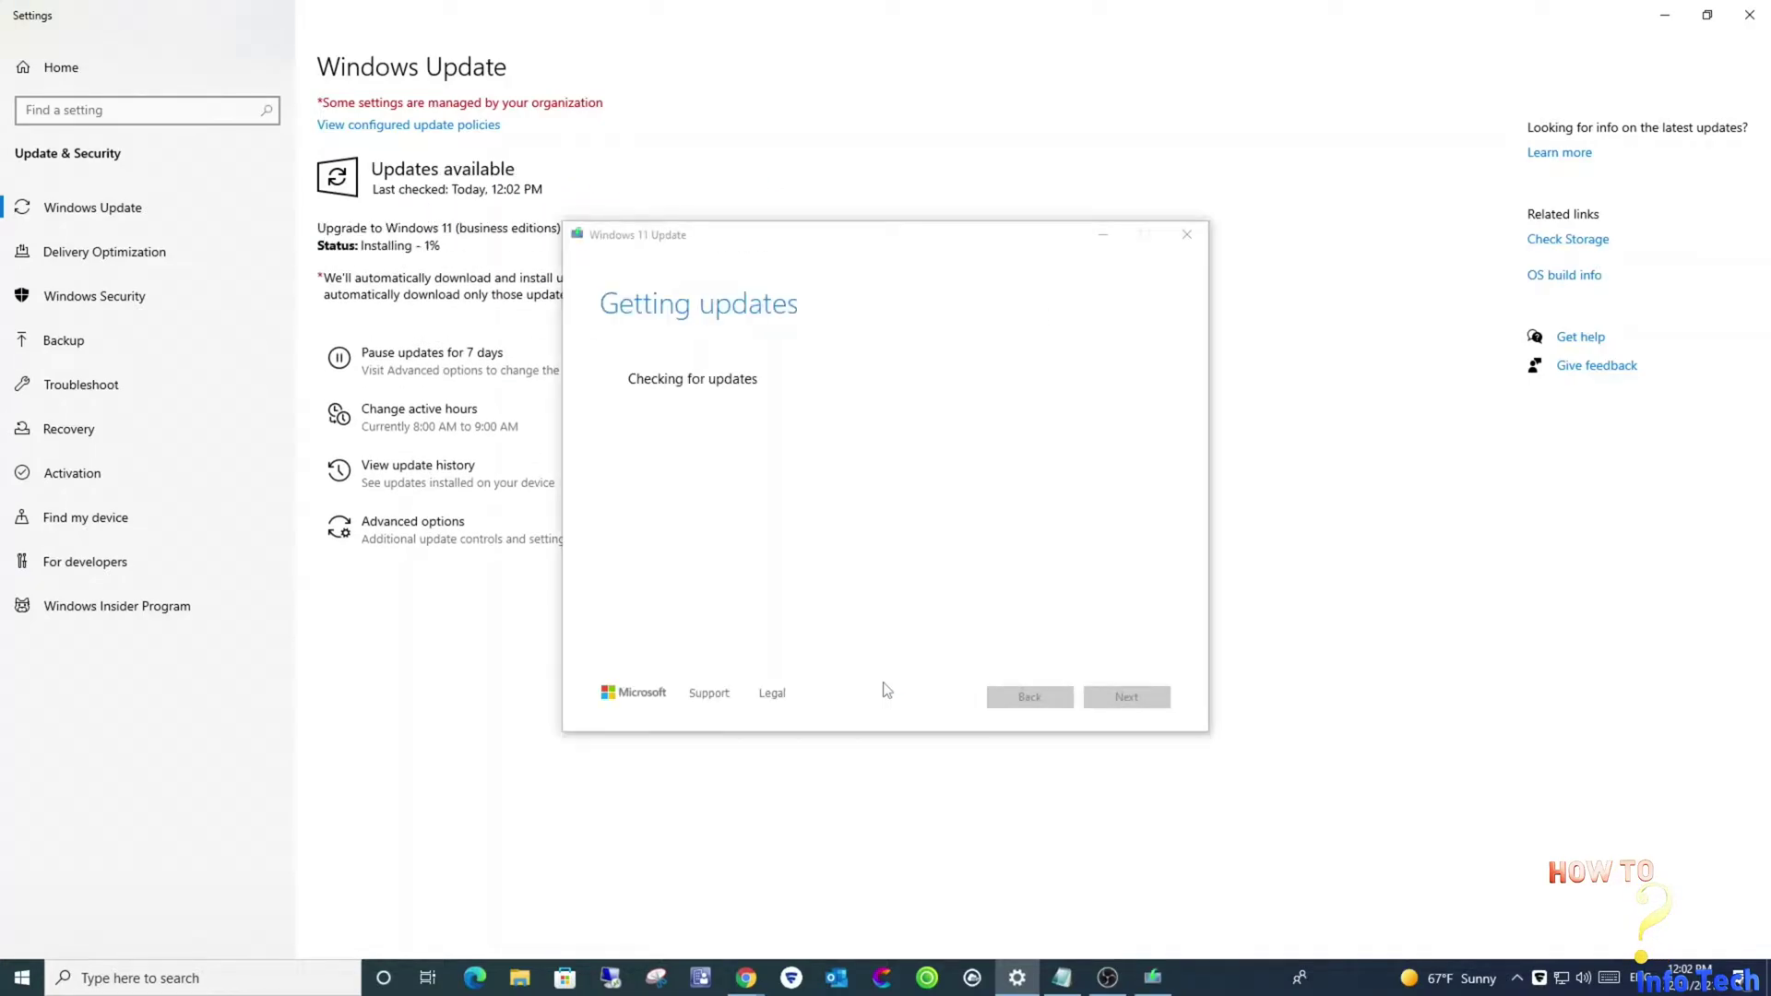
click(1126, 698)
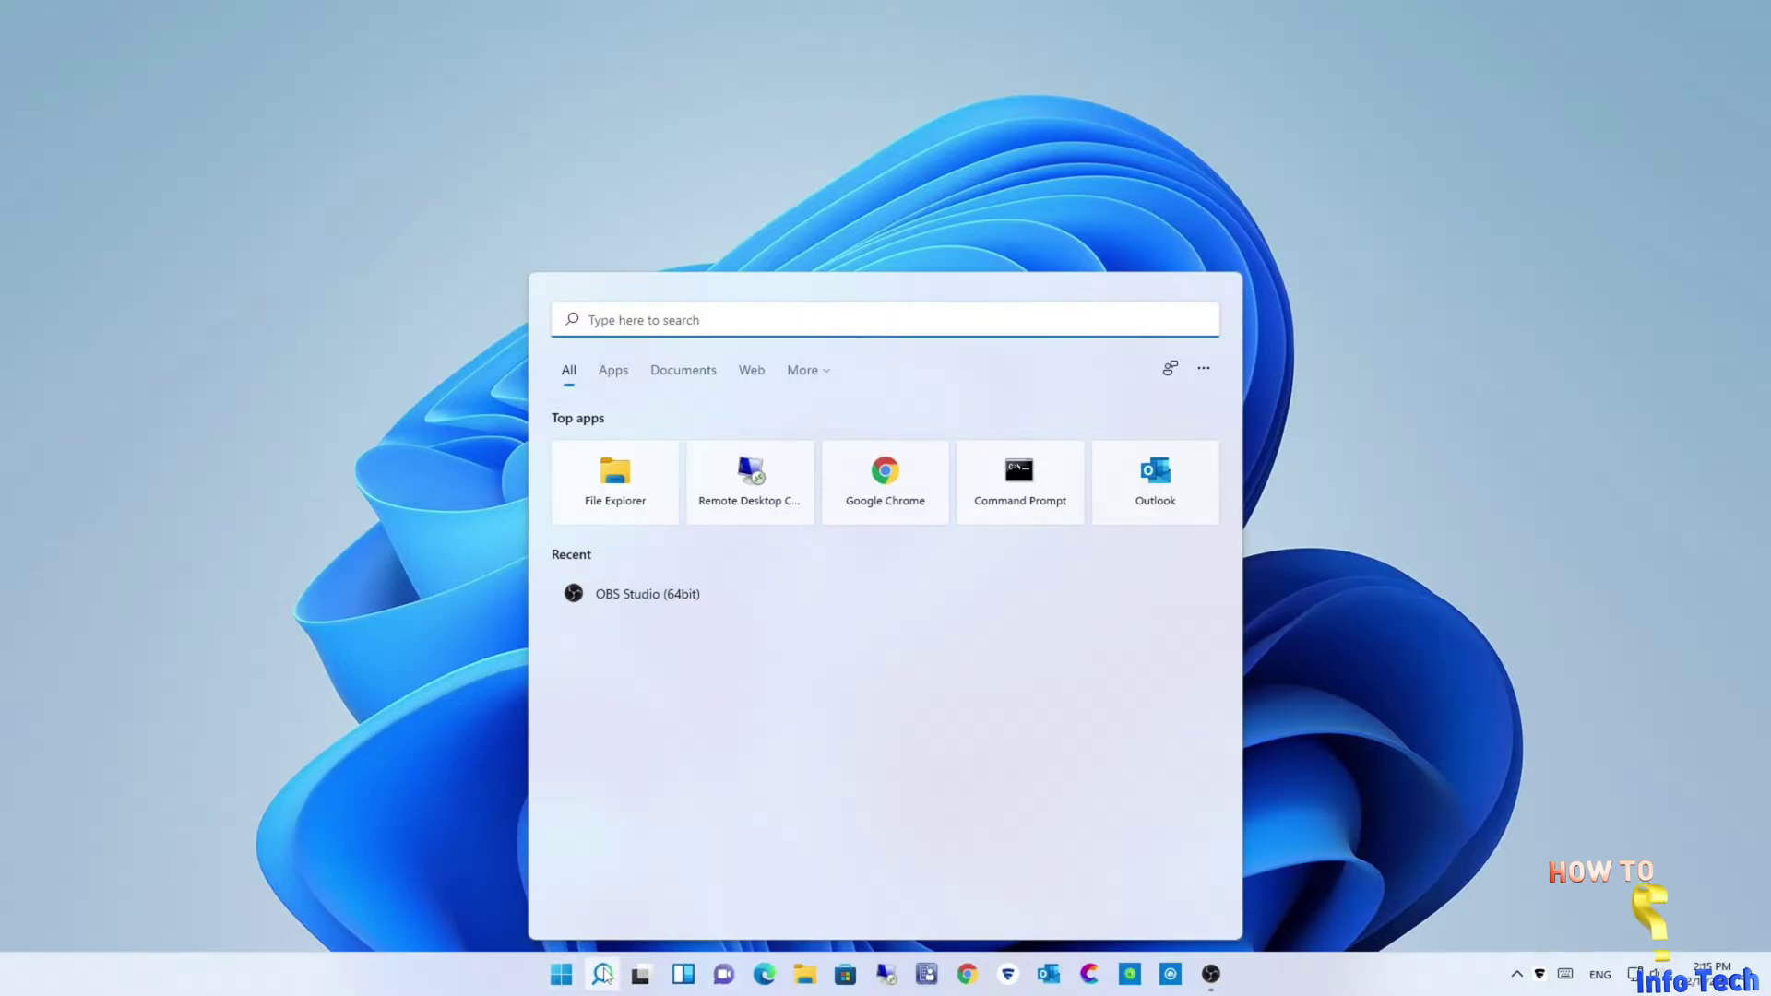
Run winver to confirm Windows 11 version 21H2 (OS Build 22000.194)
text(winv)
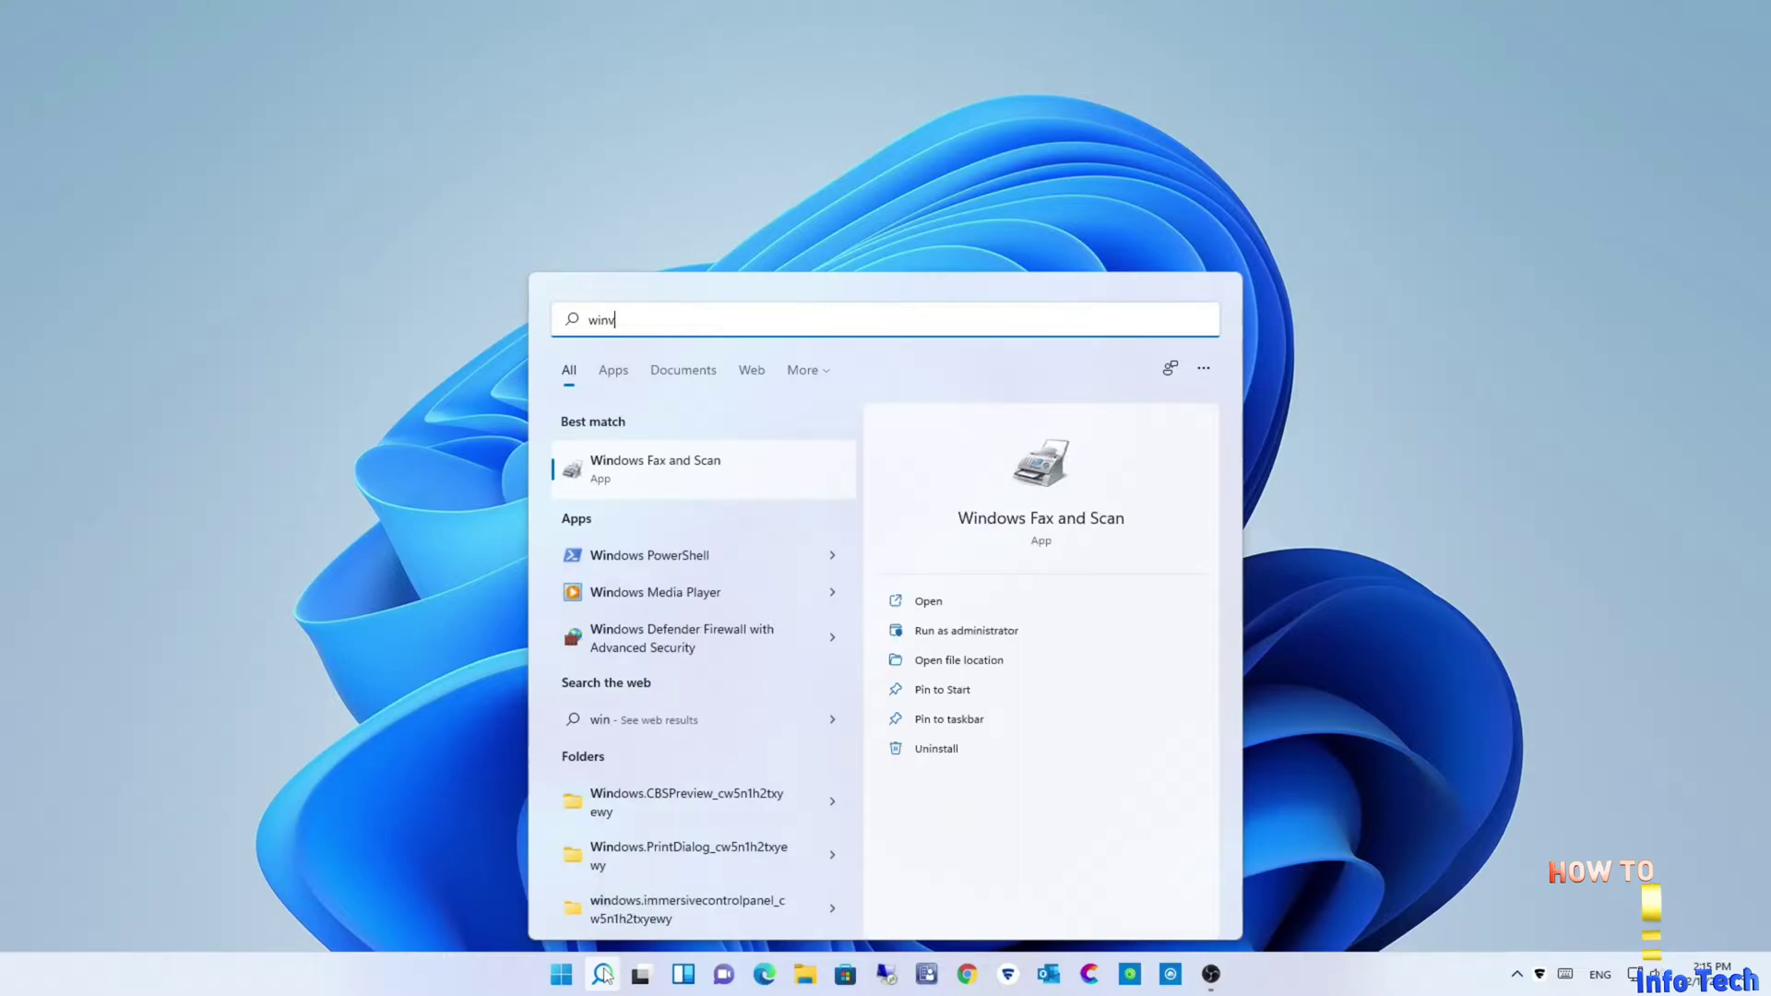
text(er)
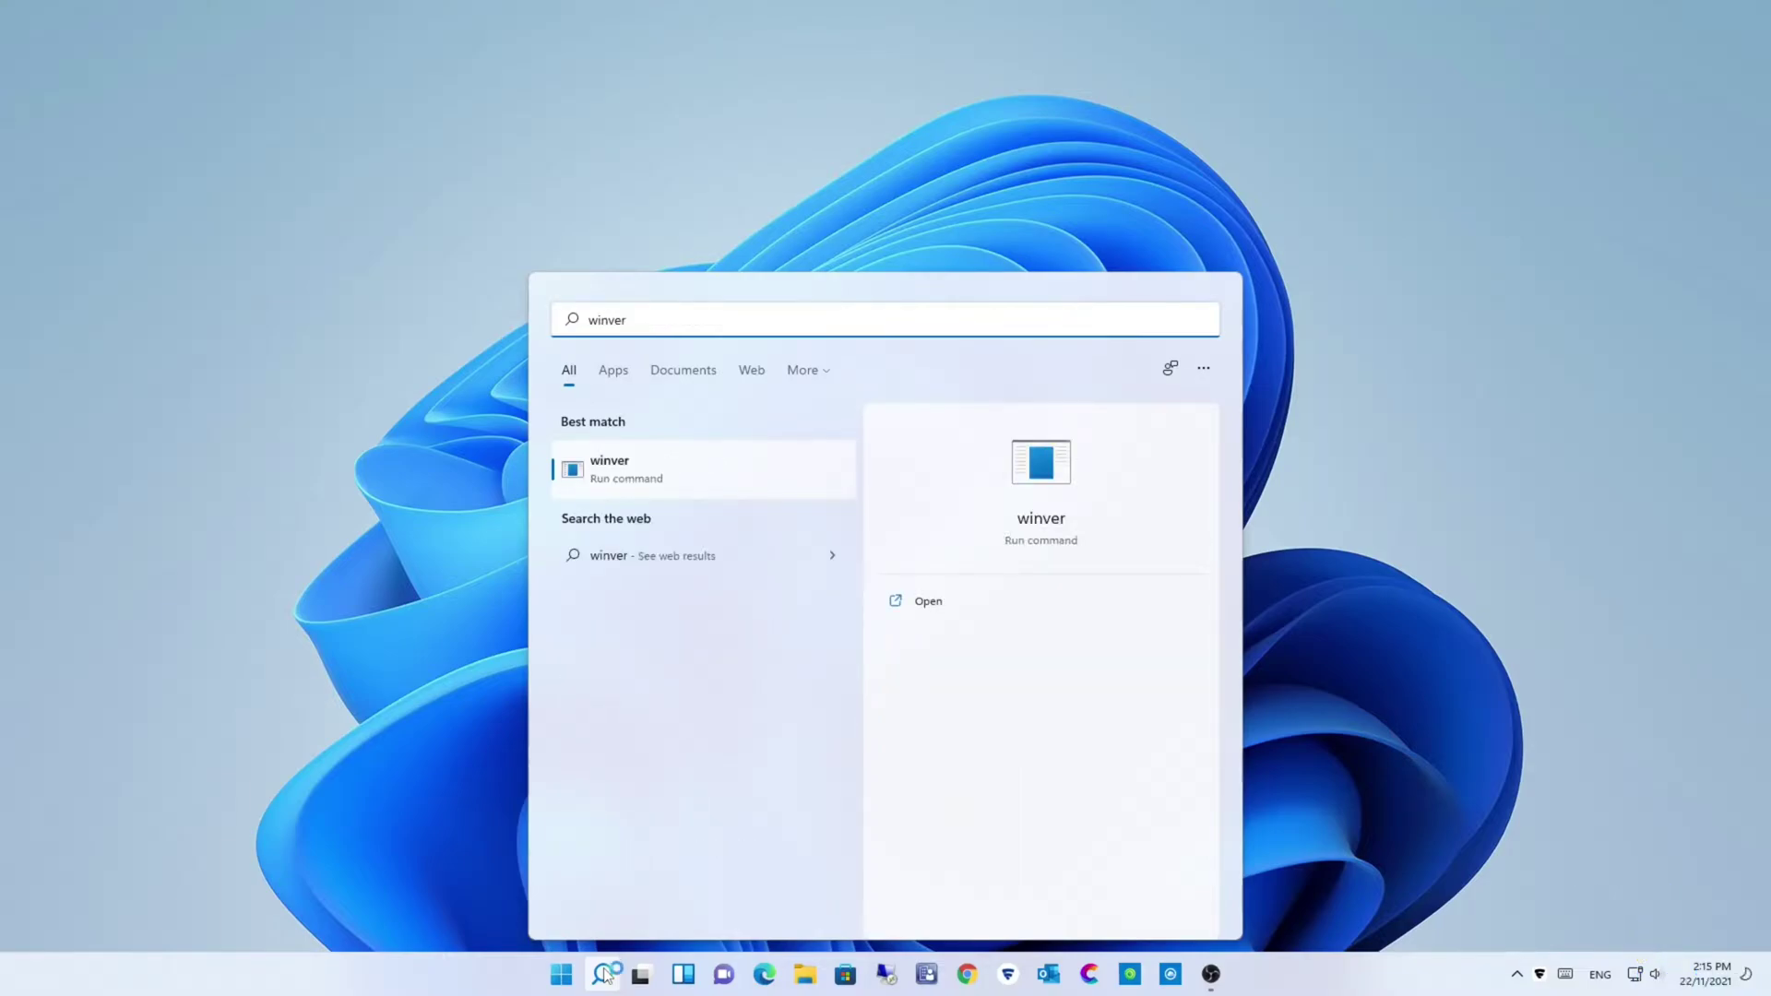
key(Return)
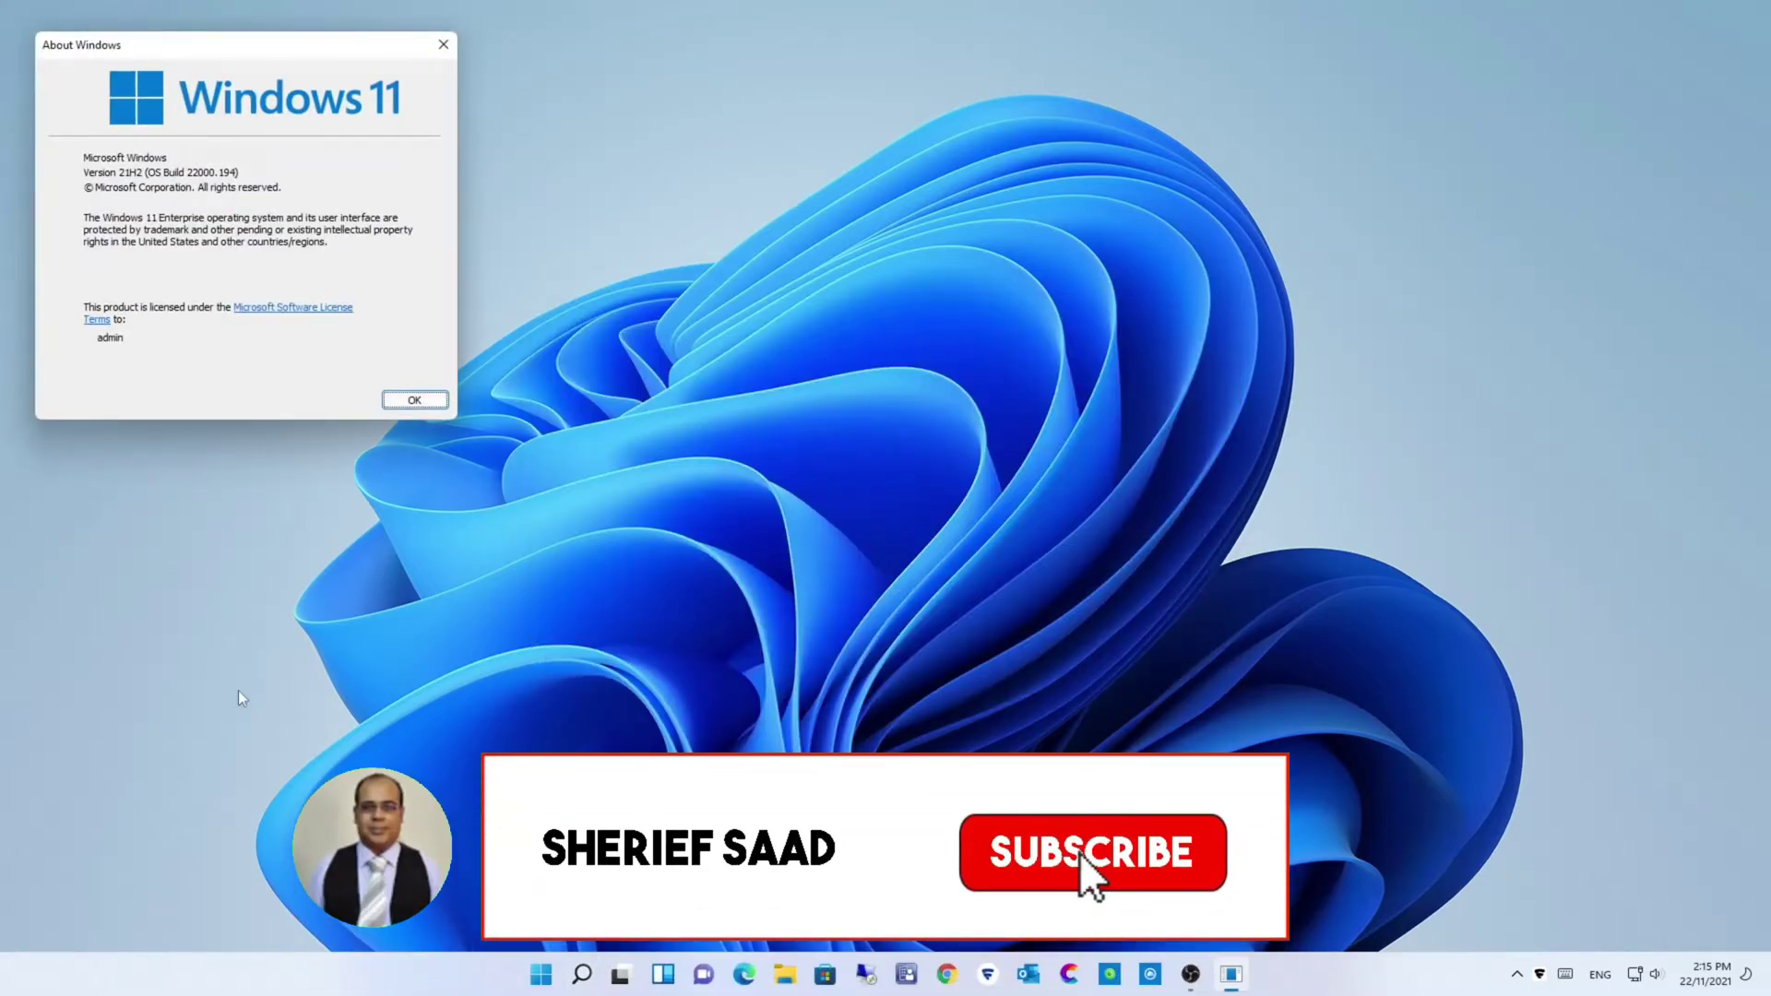
key(Escape)
Show desktop icons, refresh the desktop, hide the icons again, and start a new search
right_click(324, 289)
mouse_move(377, 304)
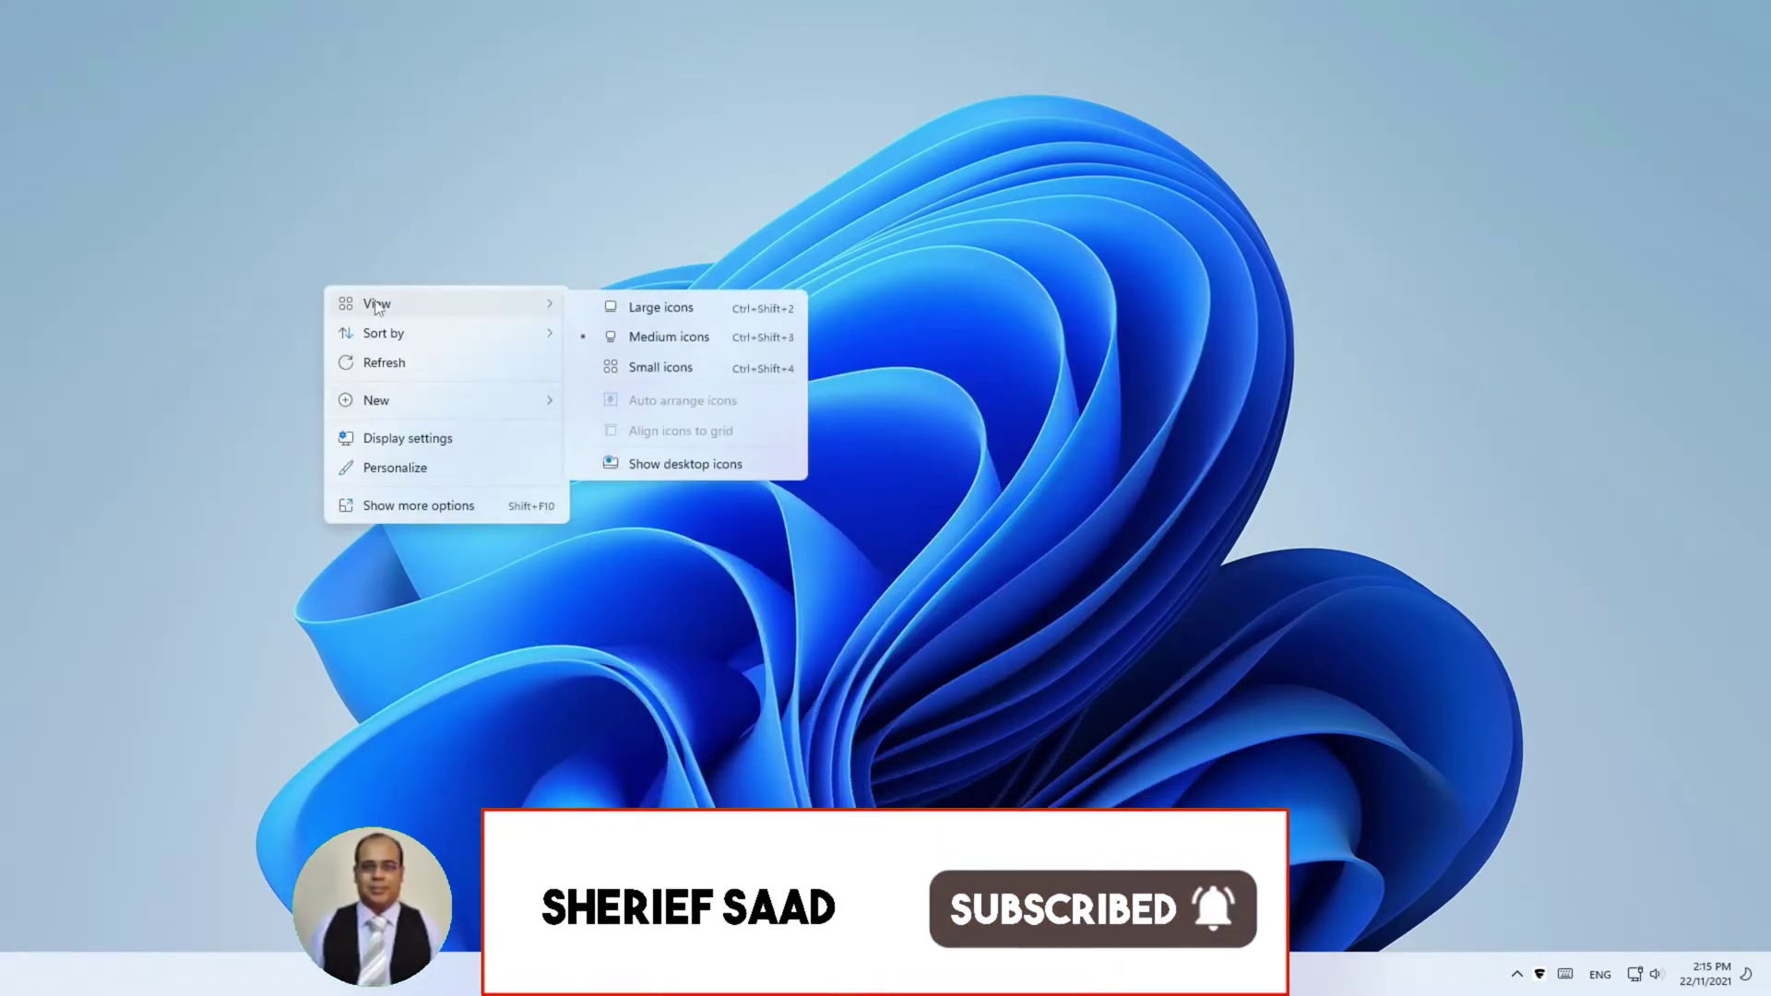
click(612, 466)
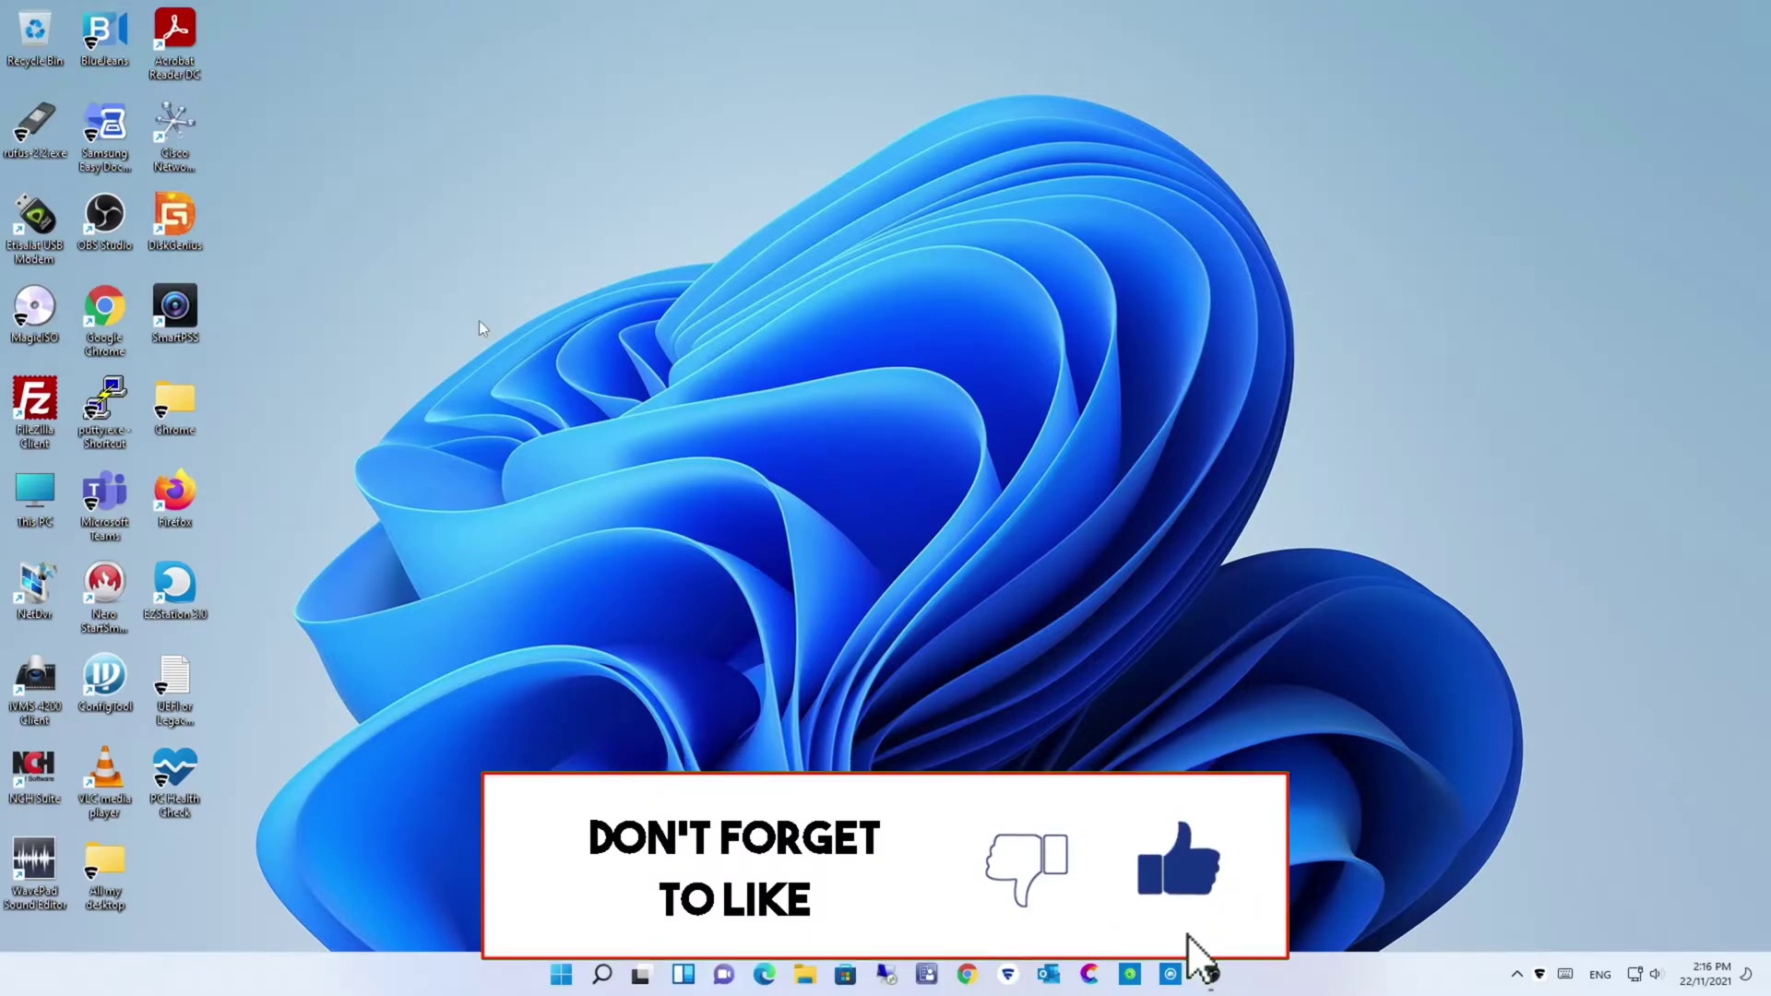
right_click(502, 228)
click(534, 306)
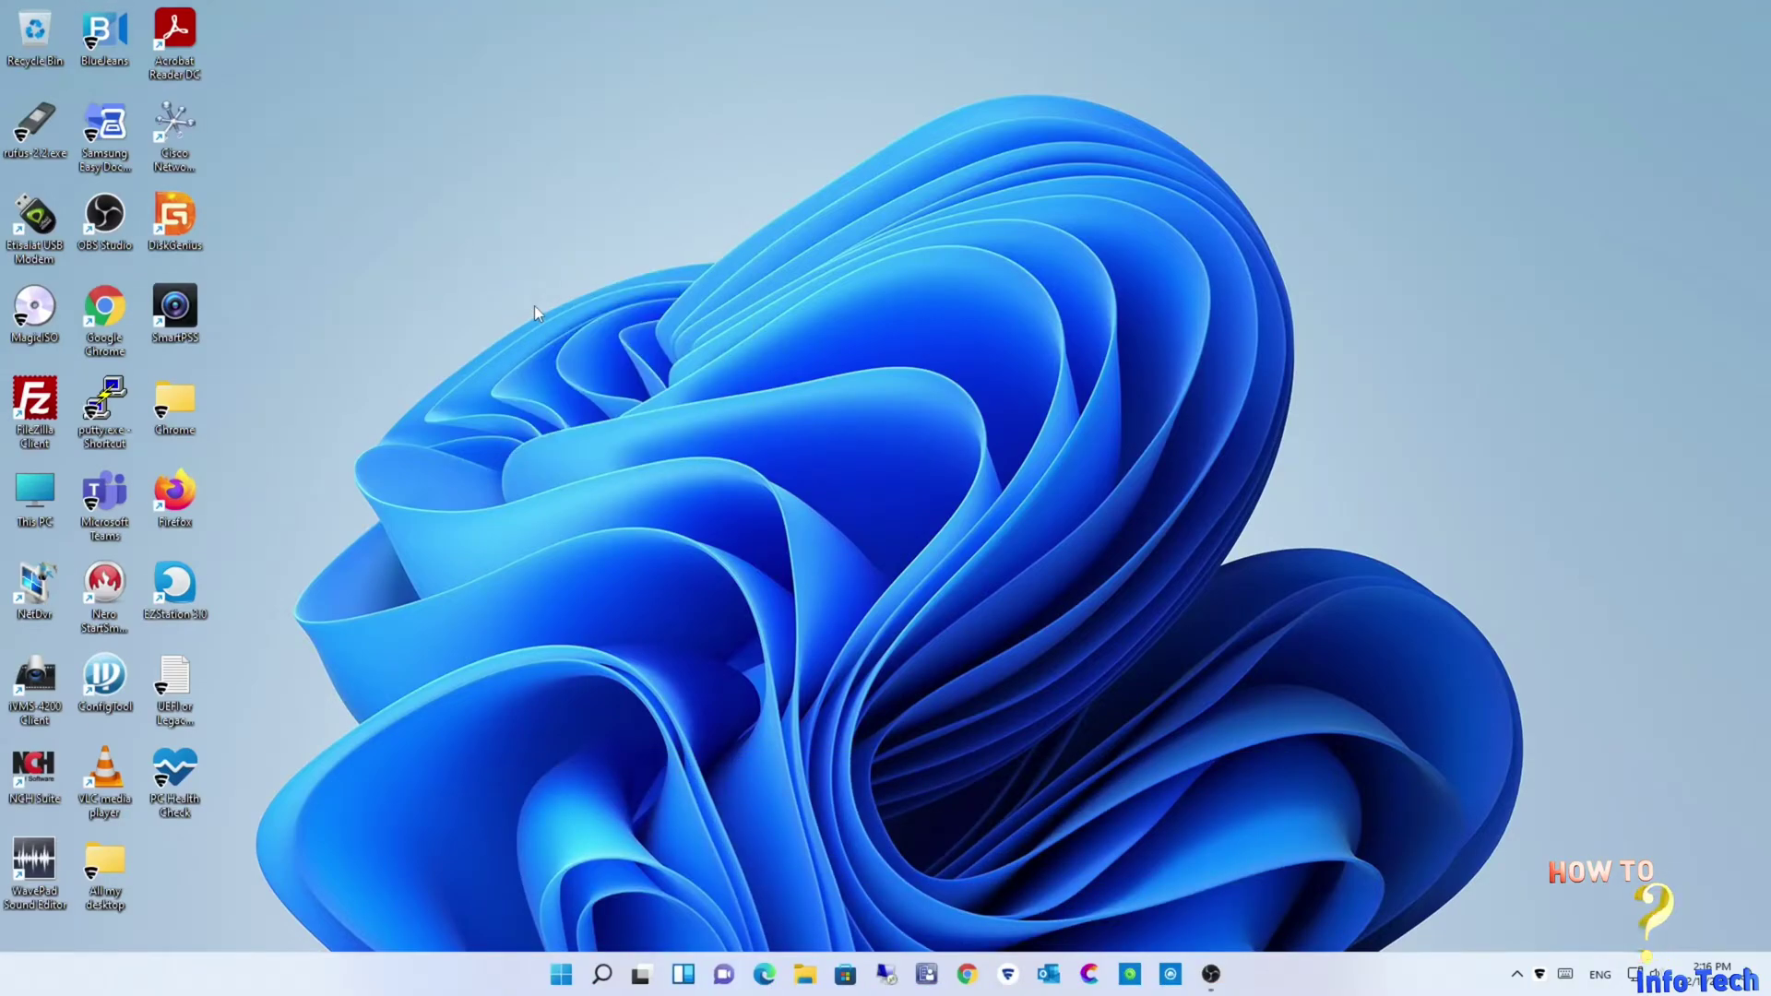
right_click(489, 244)
mouse_move(590, 260)
click(762, 427)
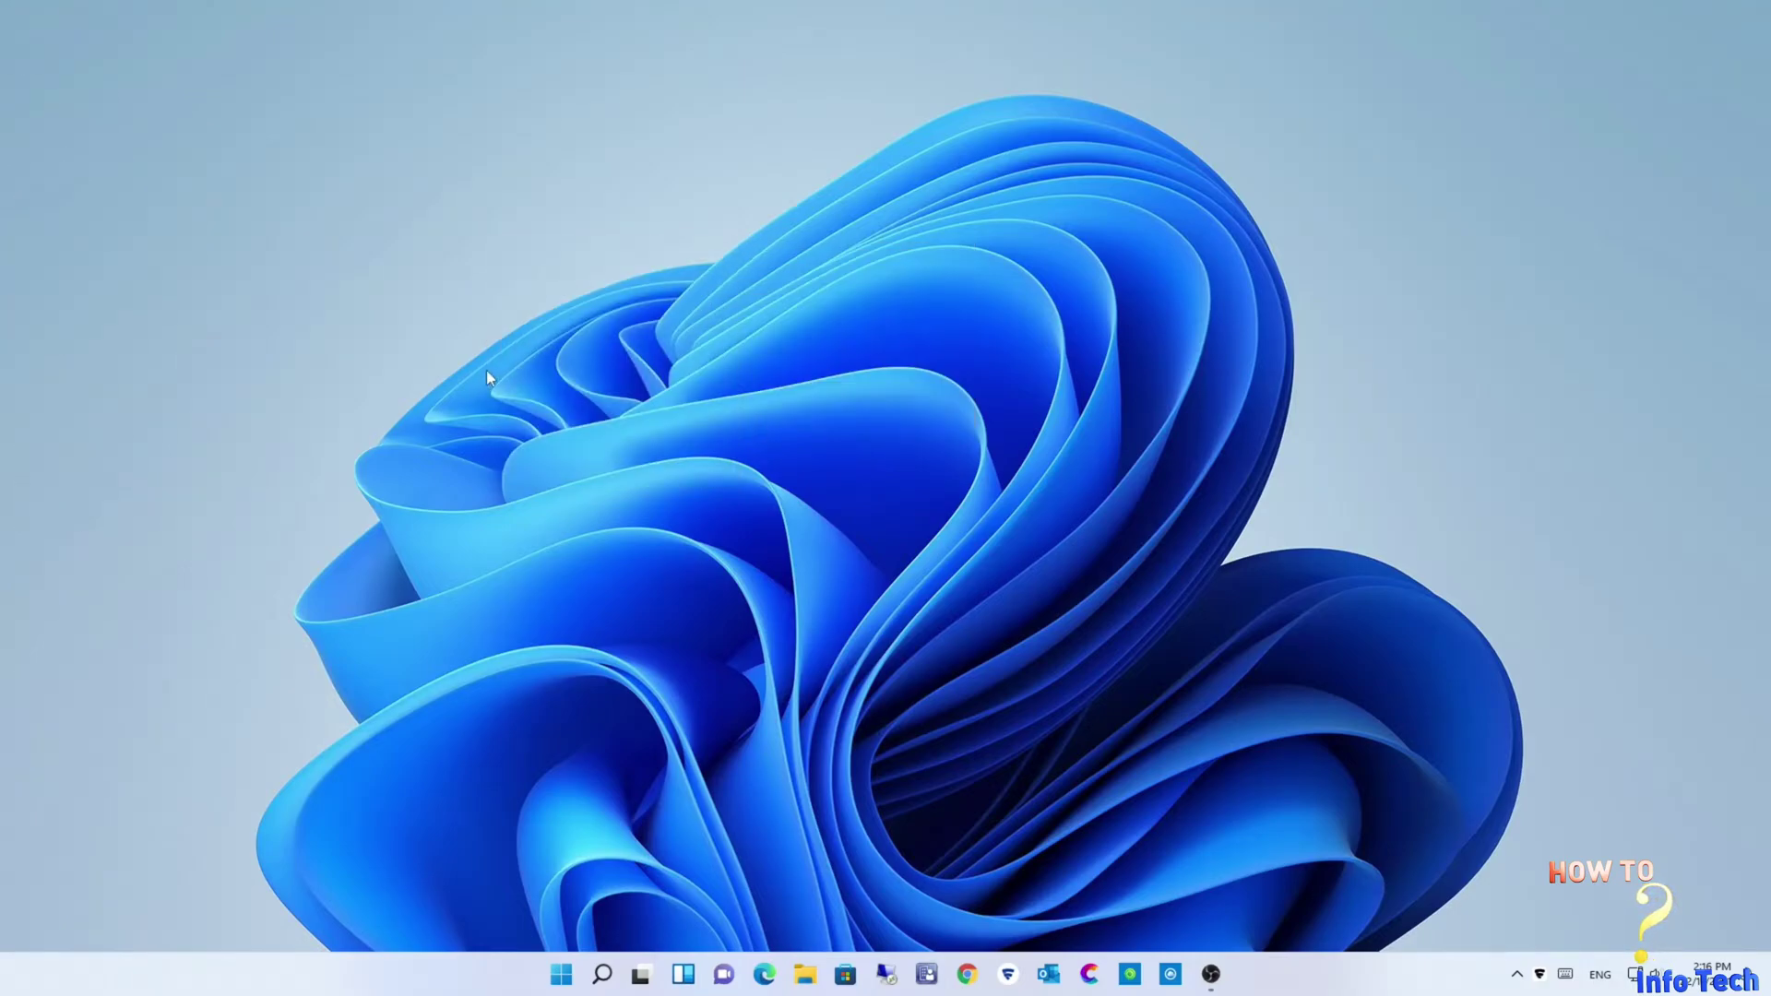
click(601, 974)
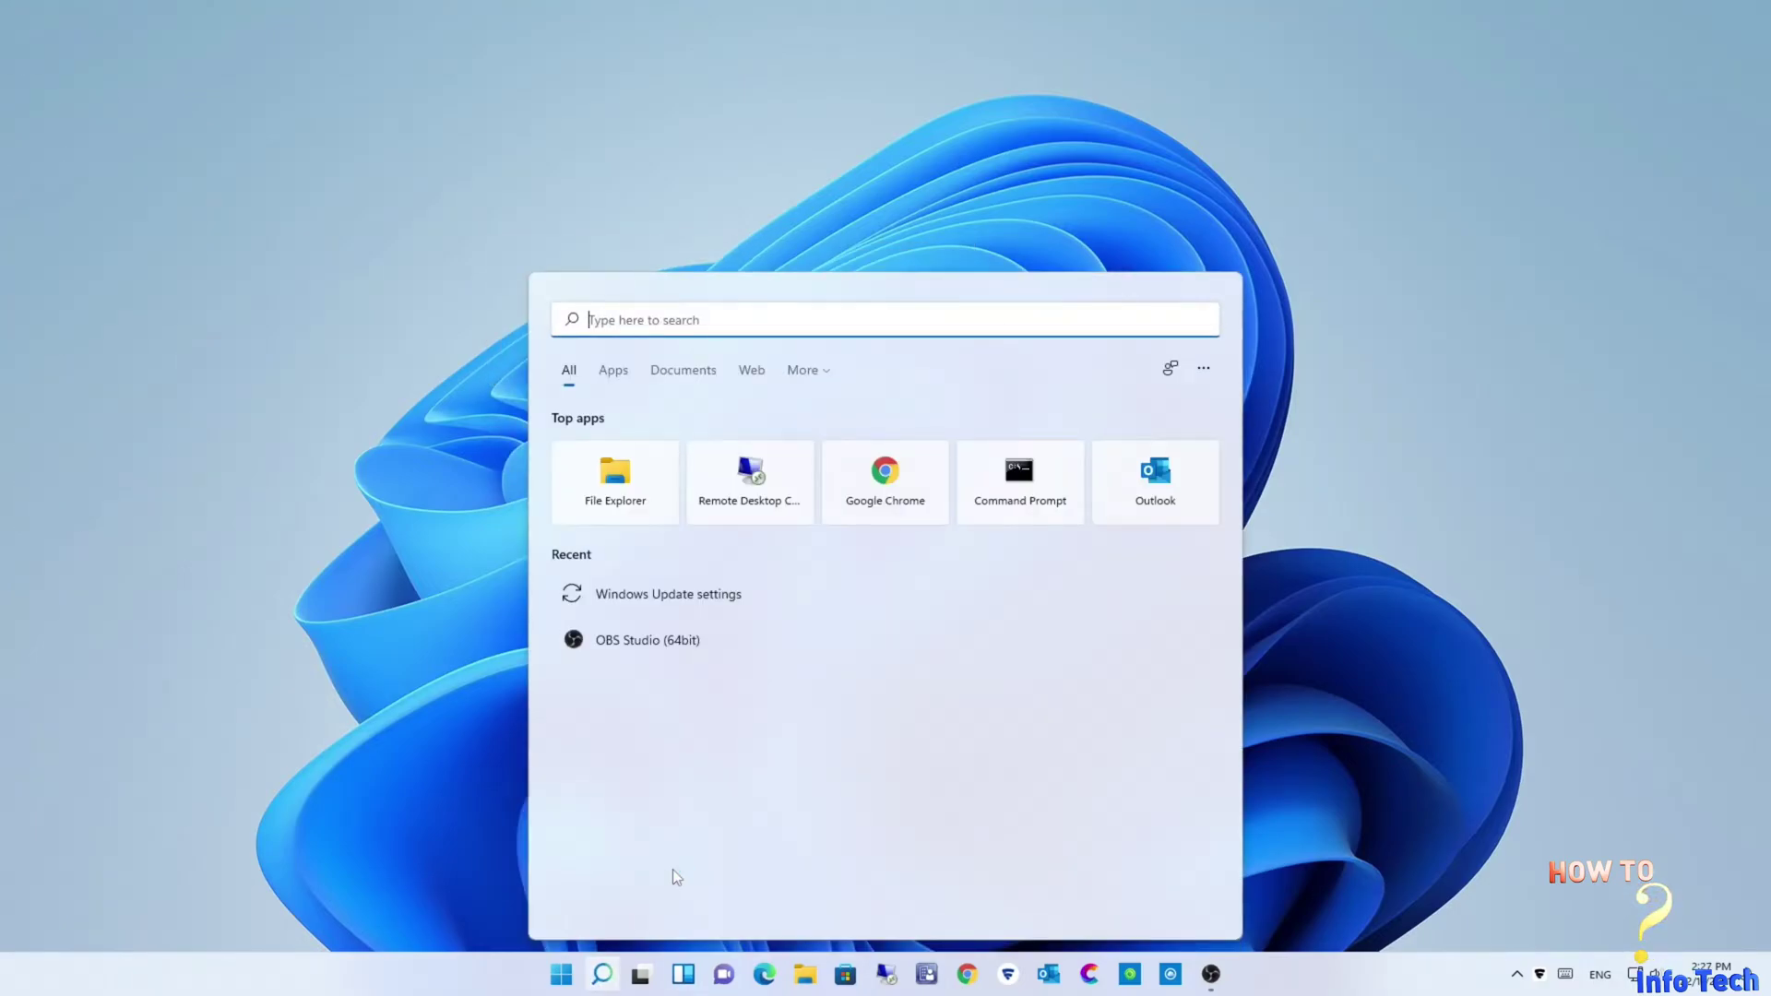
Open Windows Update settings, check for updates, and view the update history
text(w)
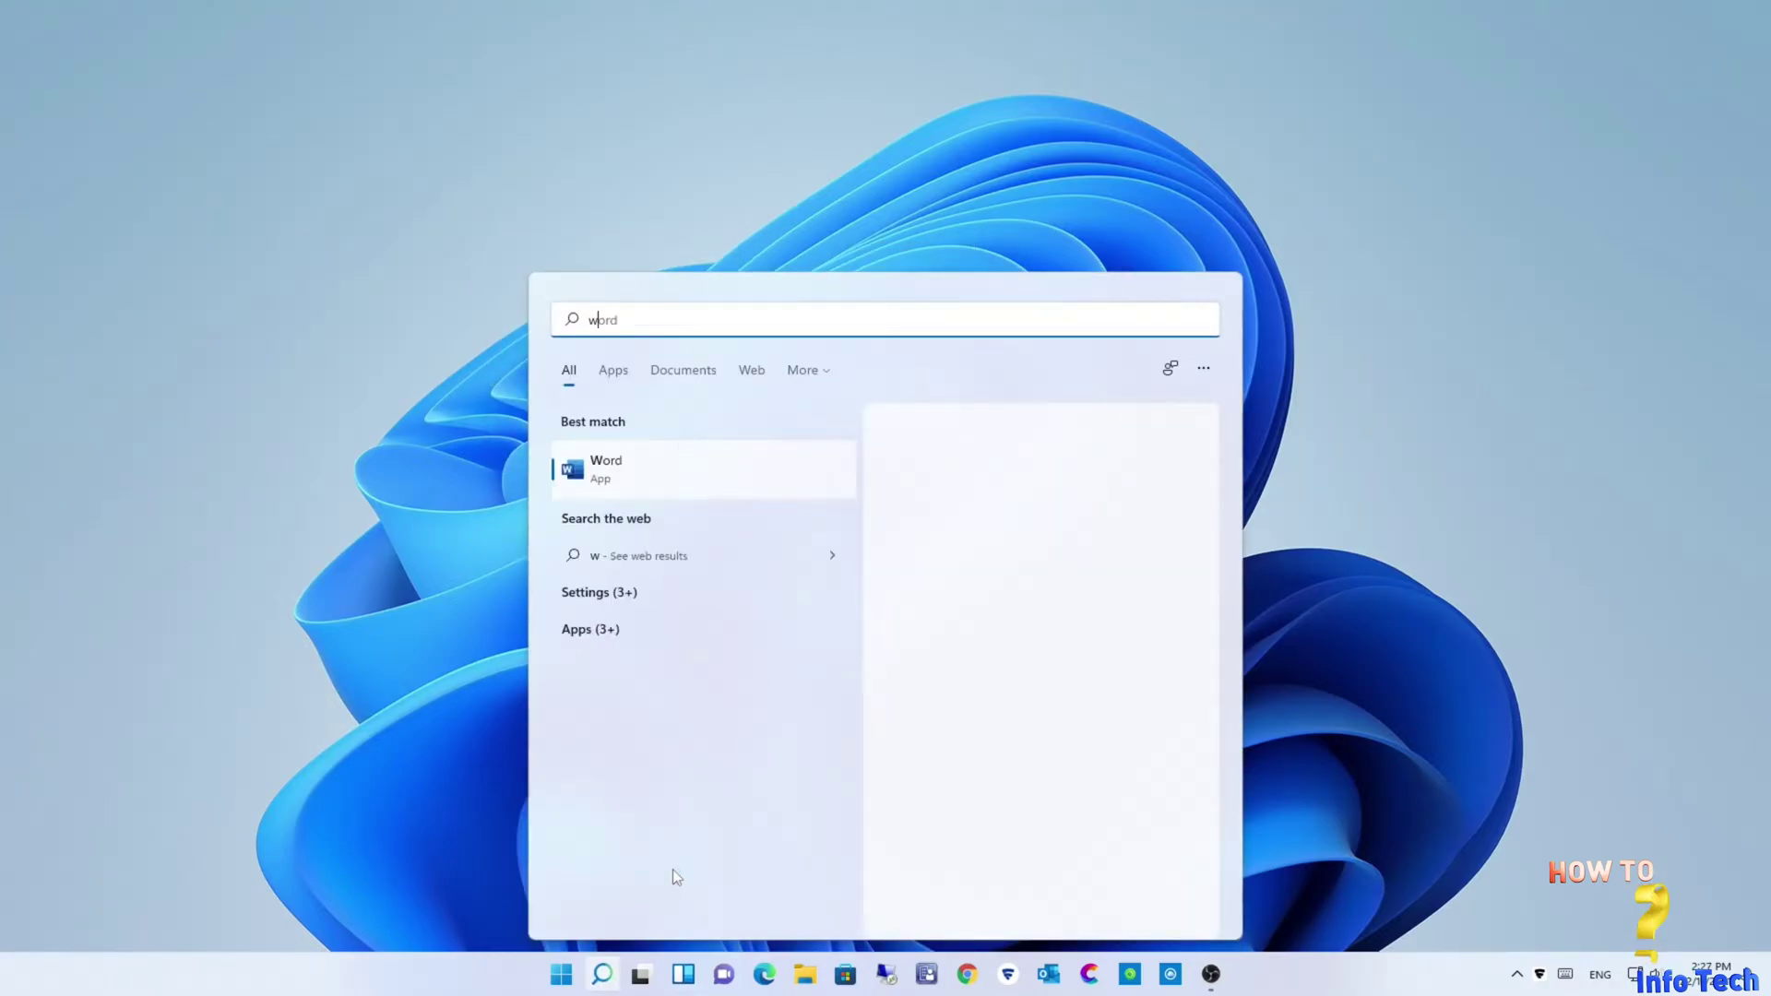
text(indows )
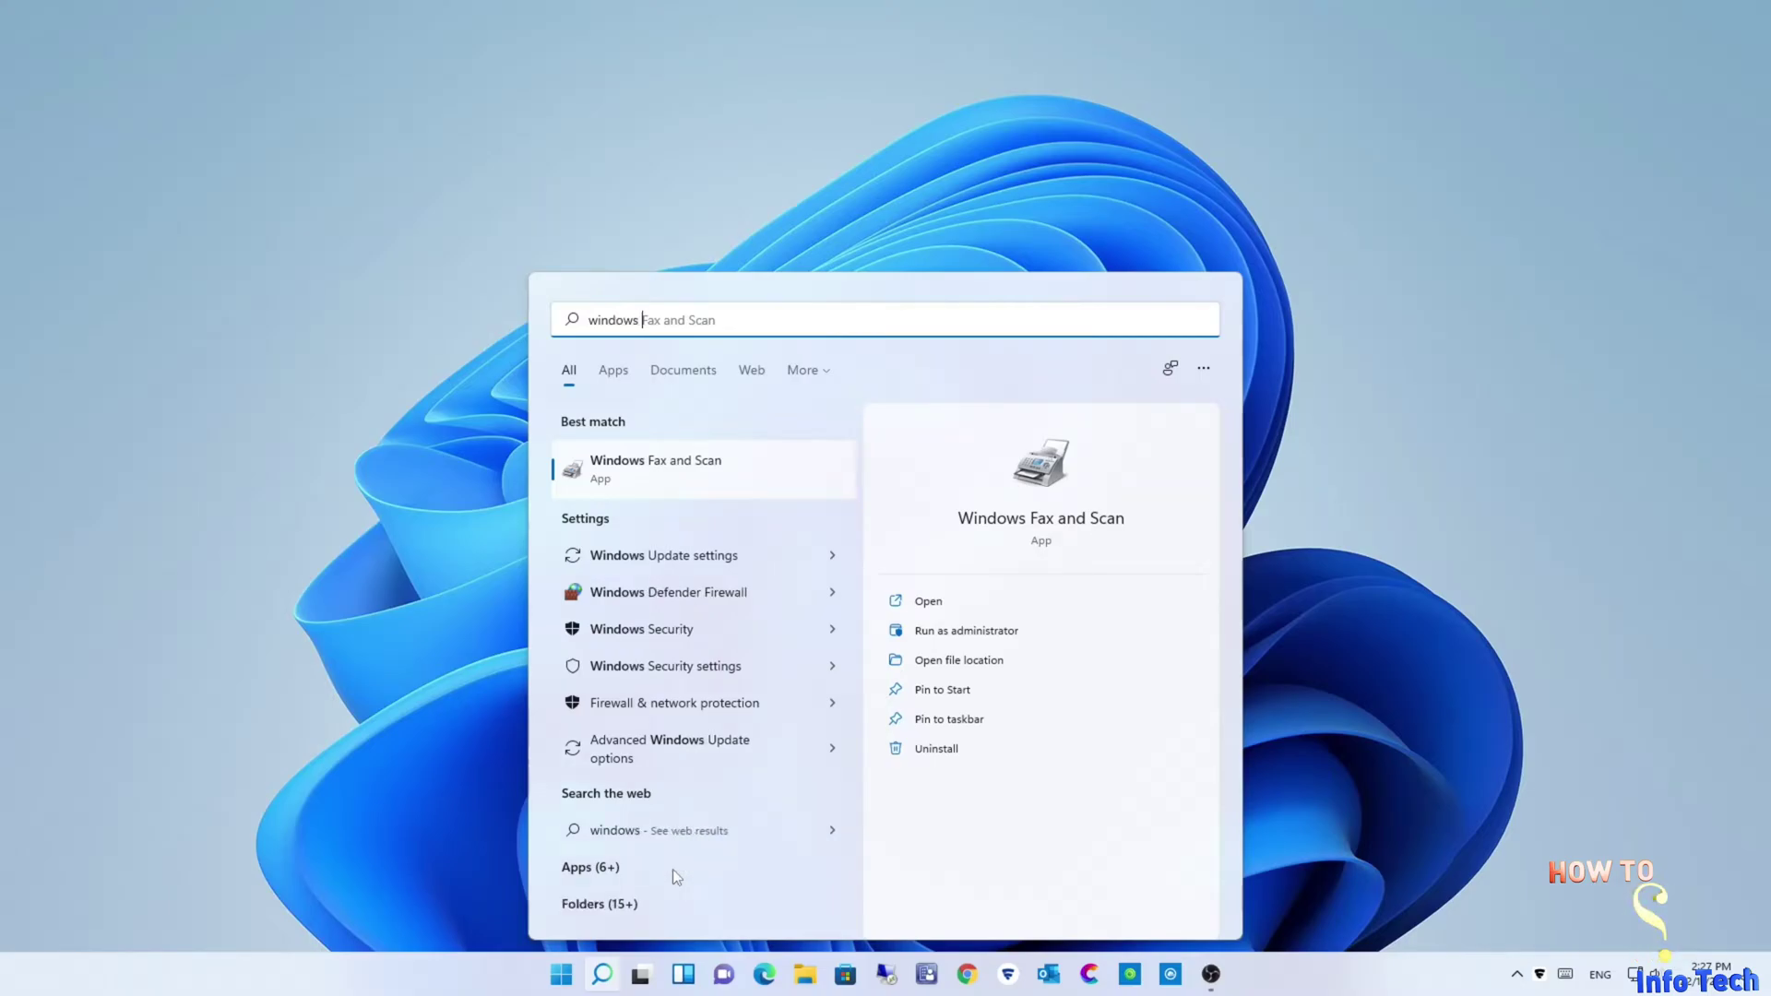
text(up)
click(740, 473)
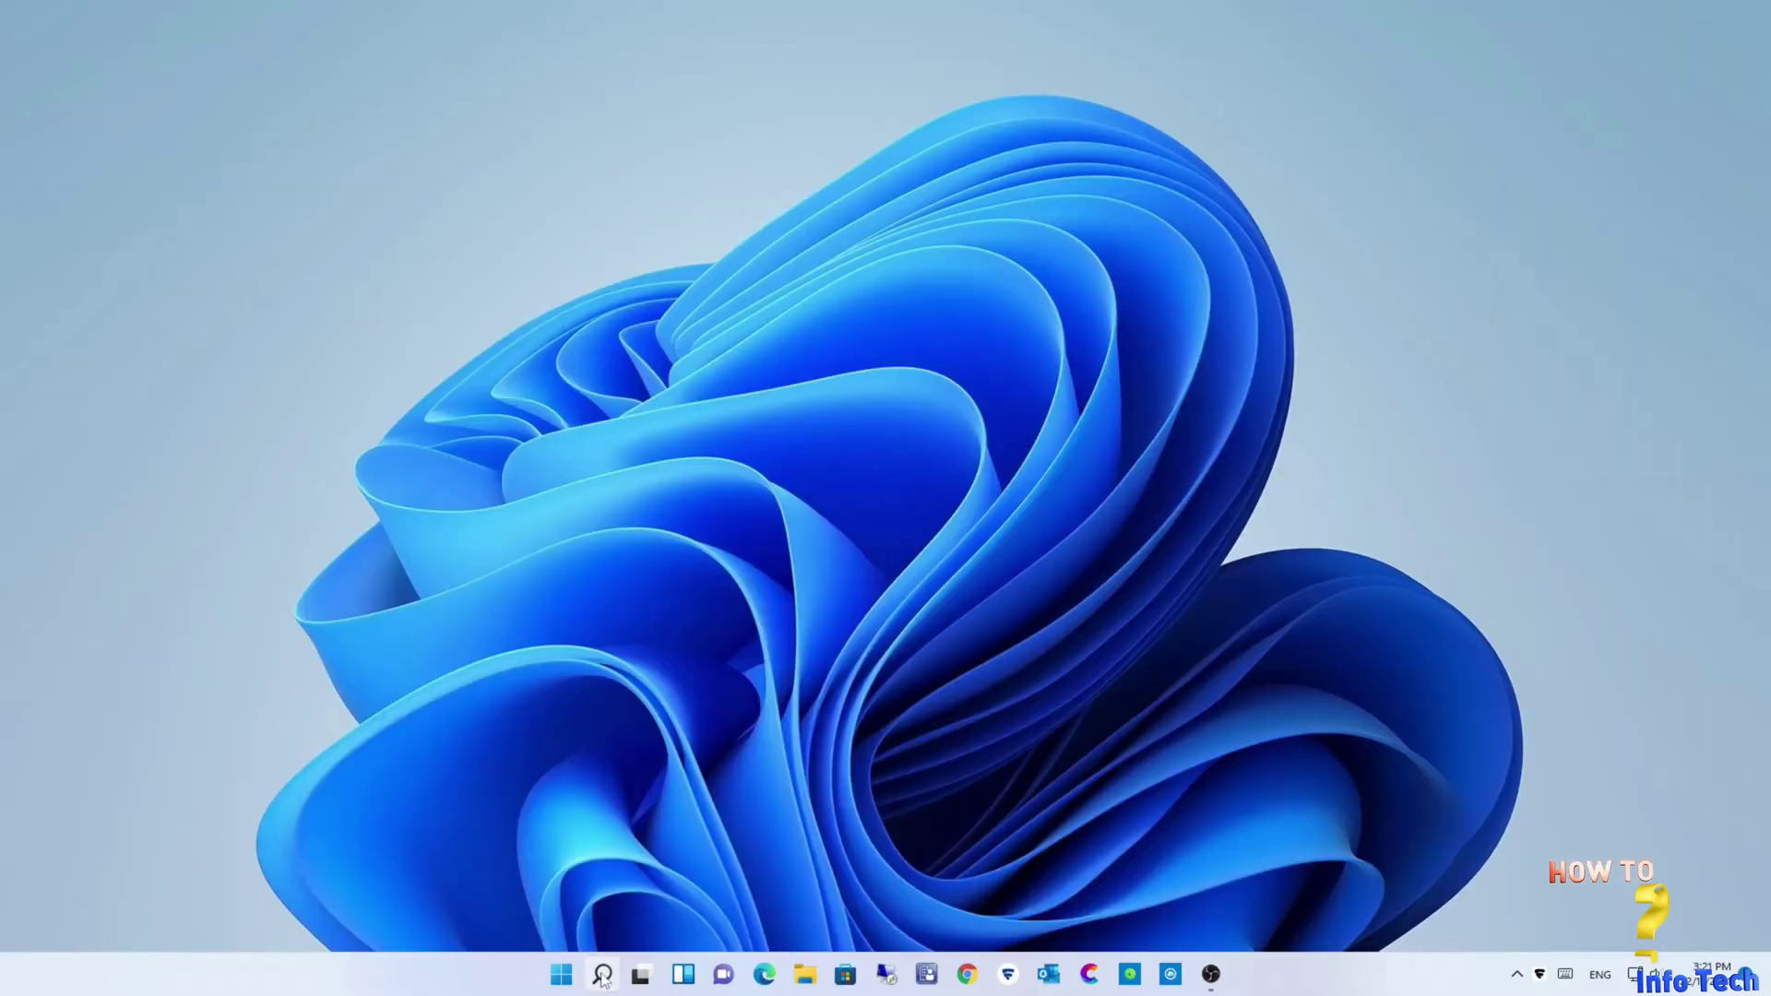
click(602, 975)
text(windows)
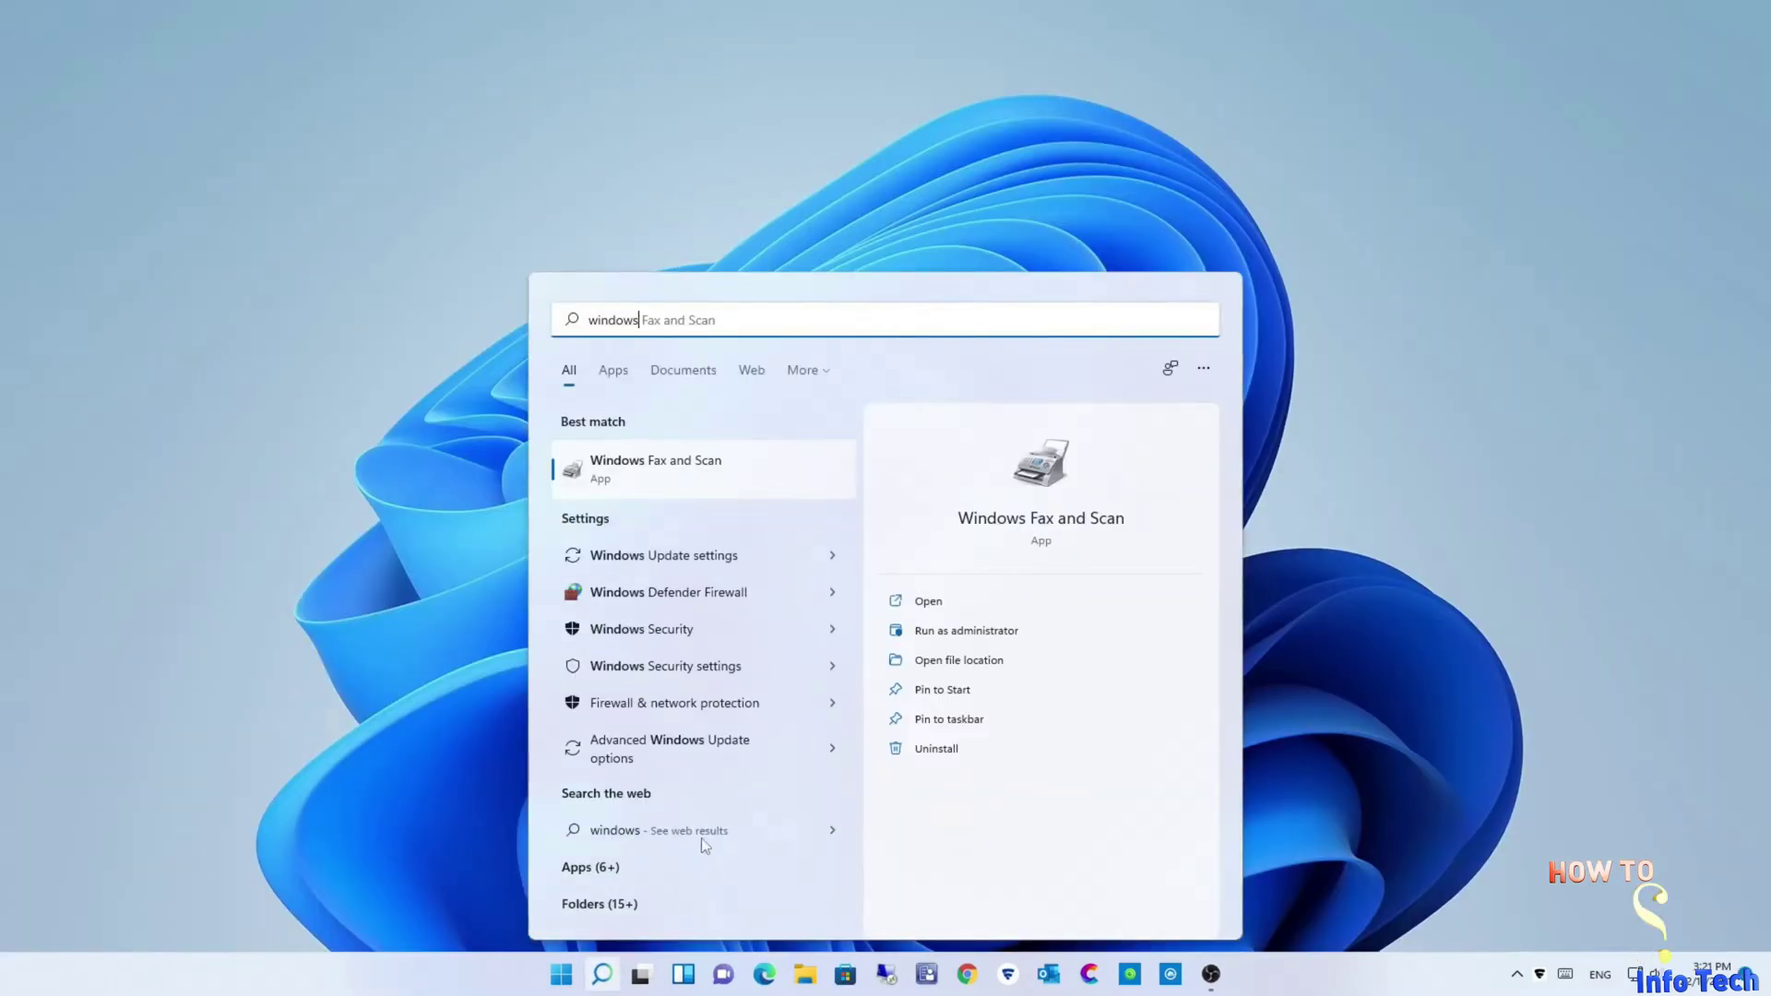
text( u)
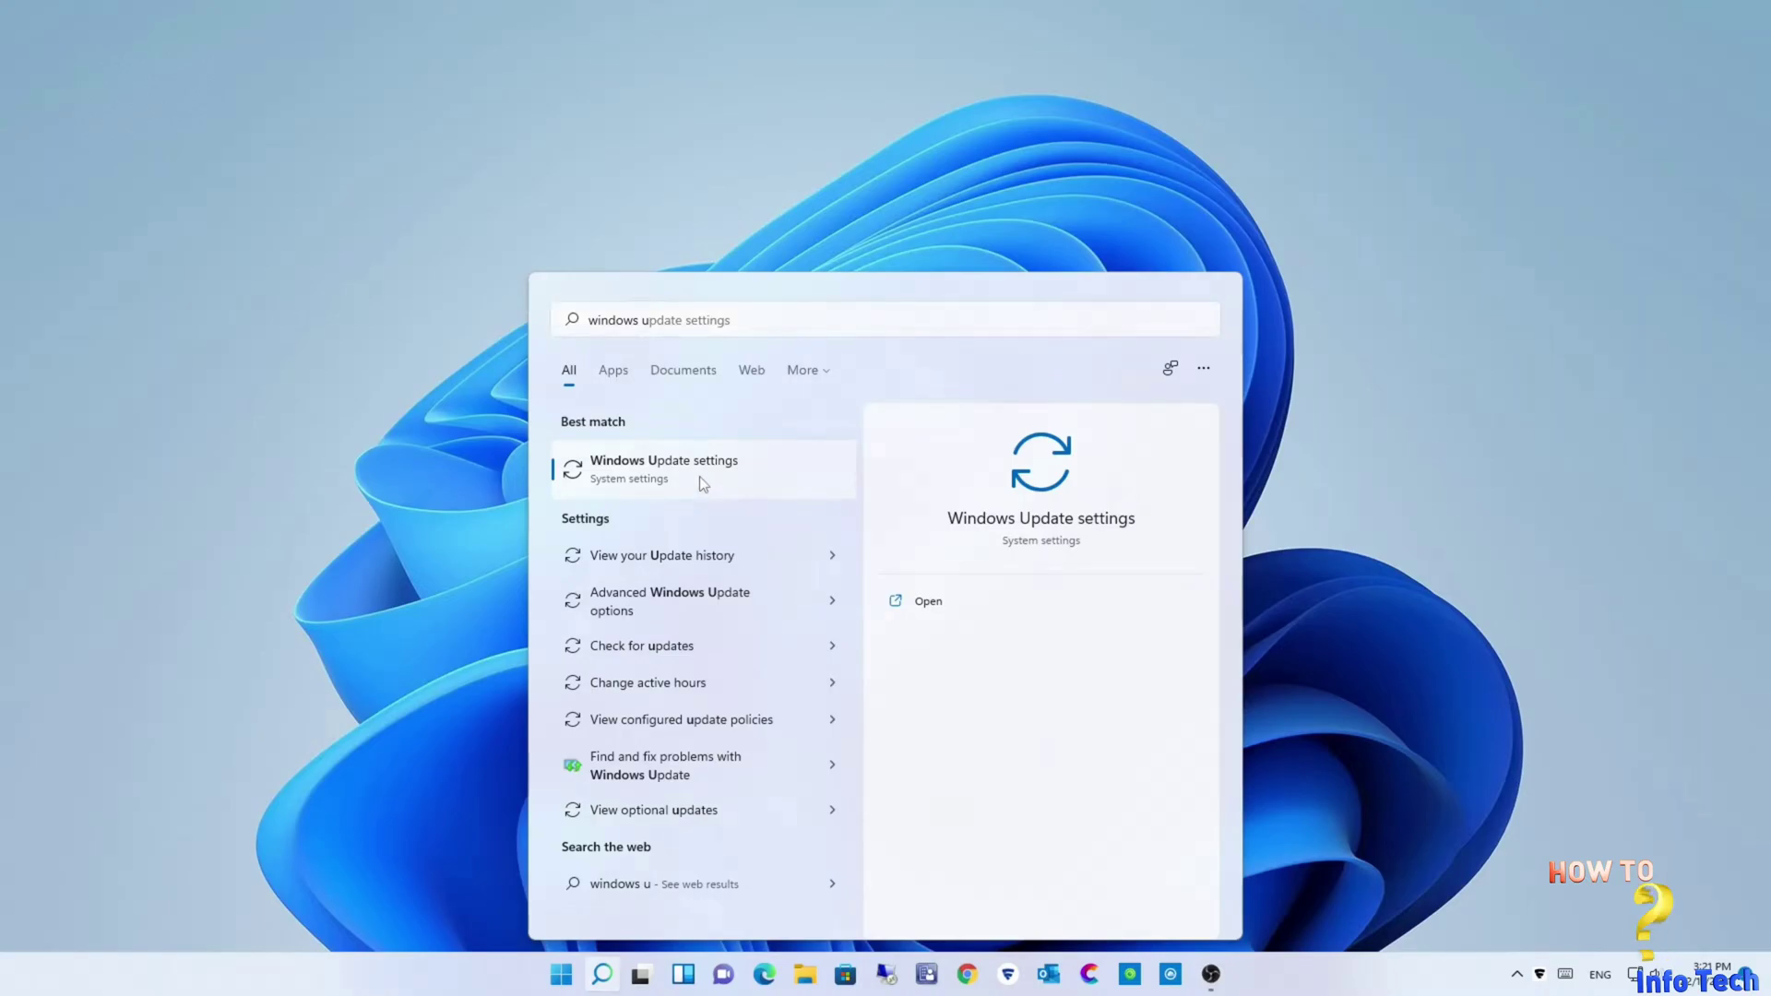
click(699, 476)
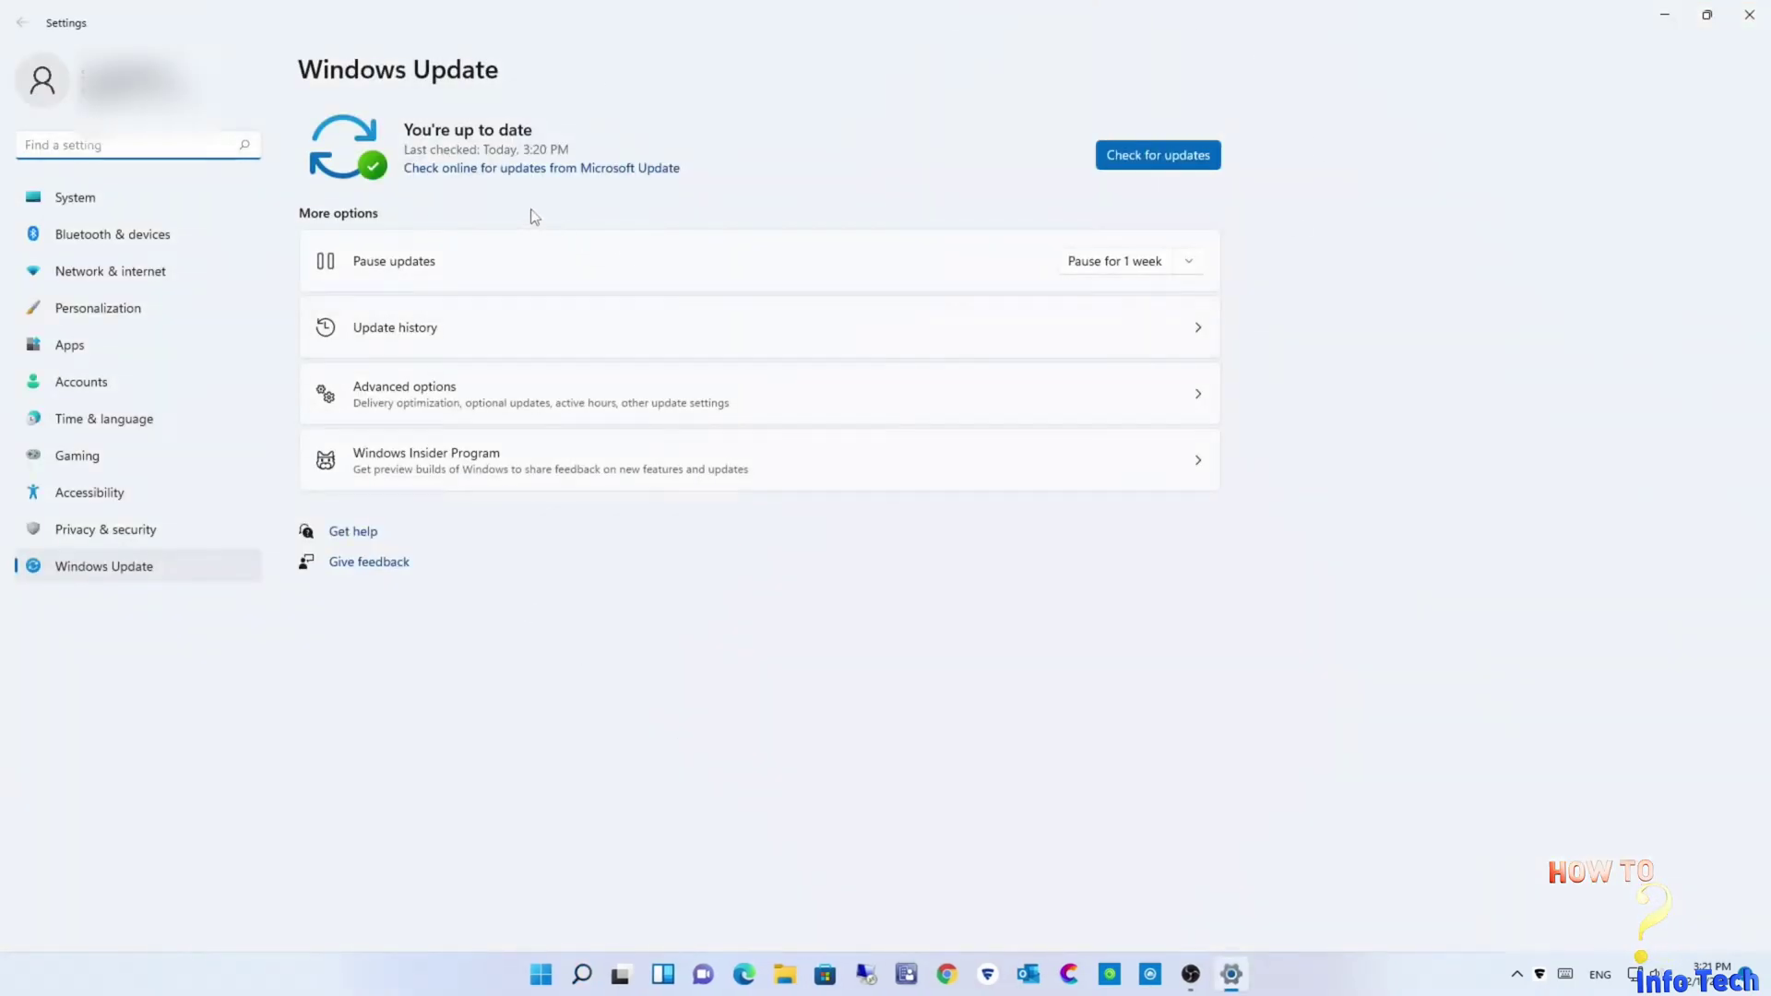
click(1154, 154)
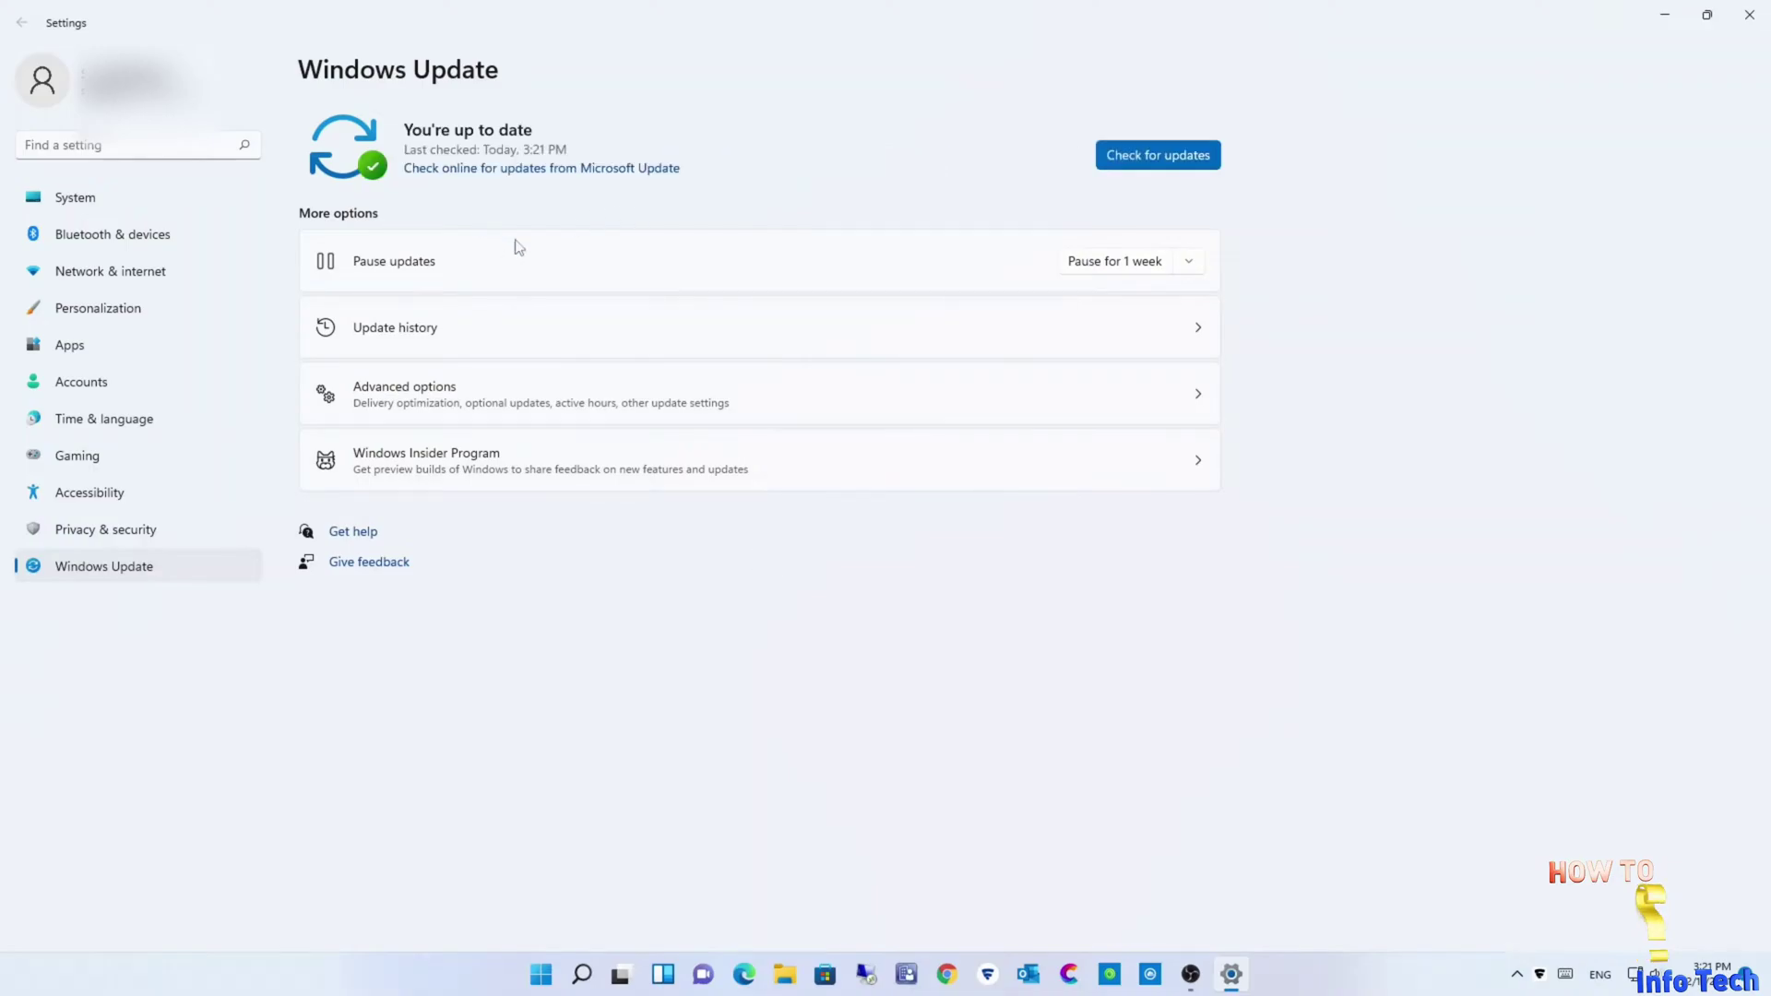
click(359, 332)
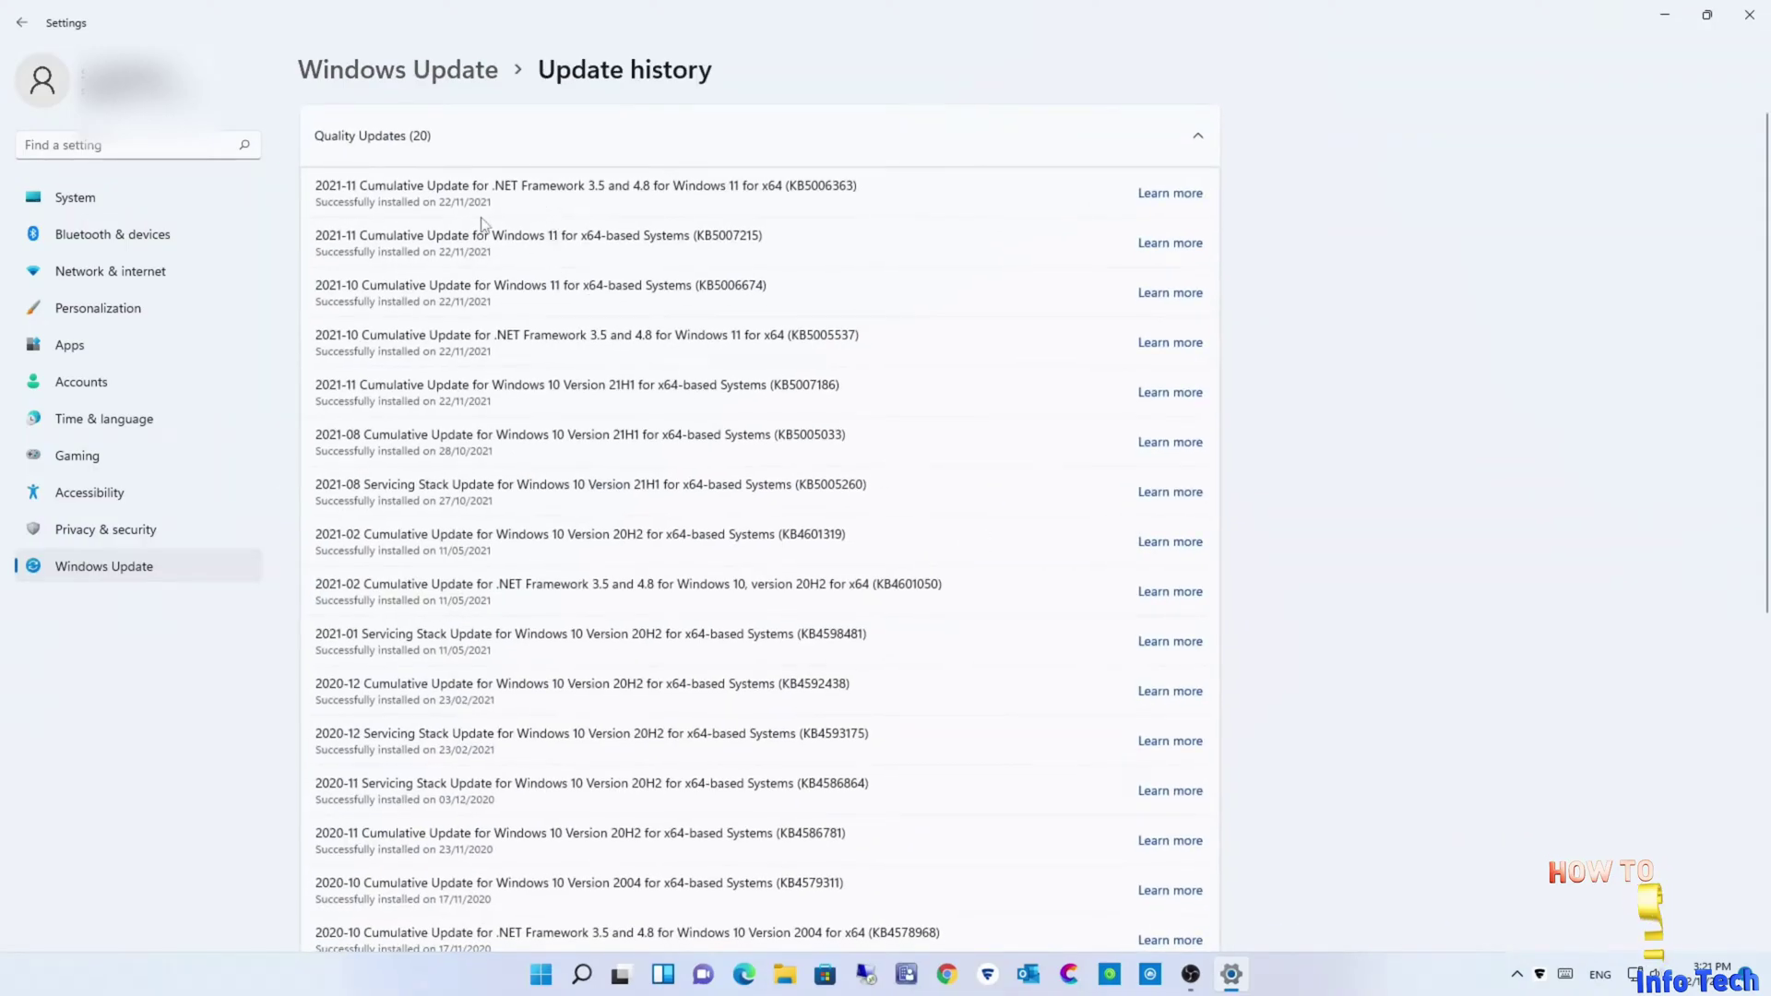
Highlight the Windows 11 cumulative updates from KB5006363 to KB5005537, then close Settings
drag(606, 189, 881, 187)
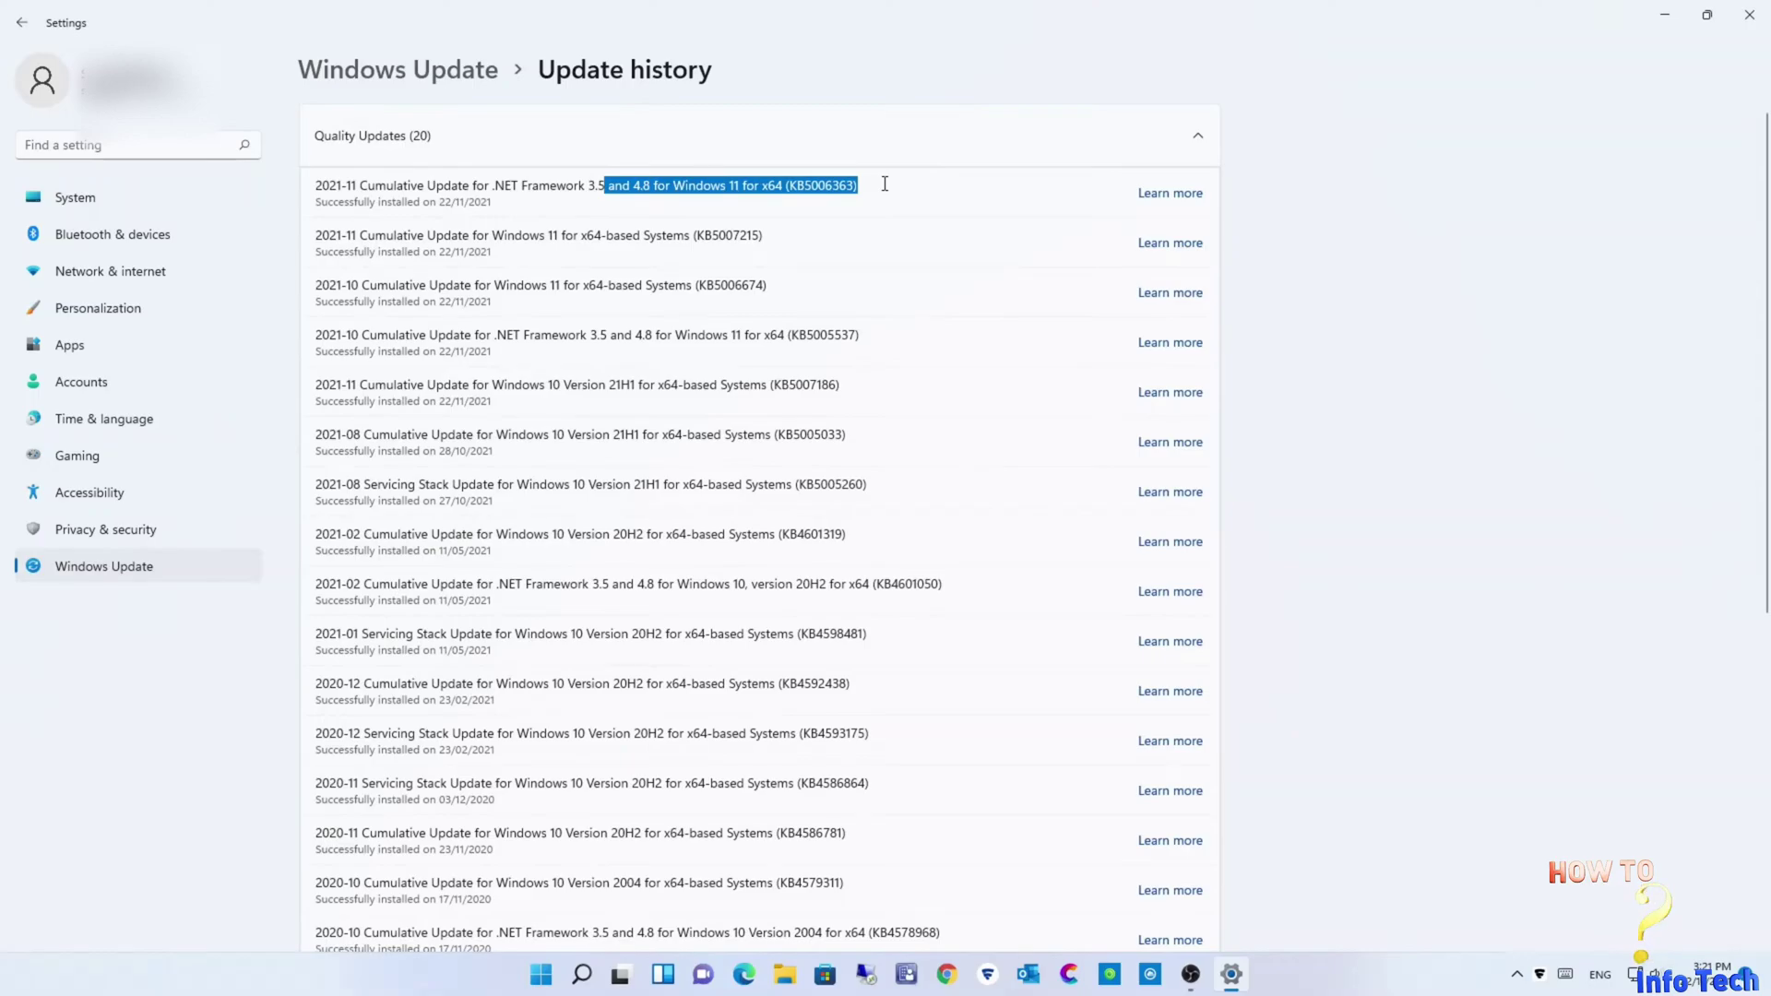
drag(488, 240, 849, 227)
drag(485, 285, 816, 287)
drag(633, 335, 936, 319)
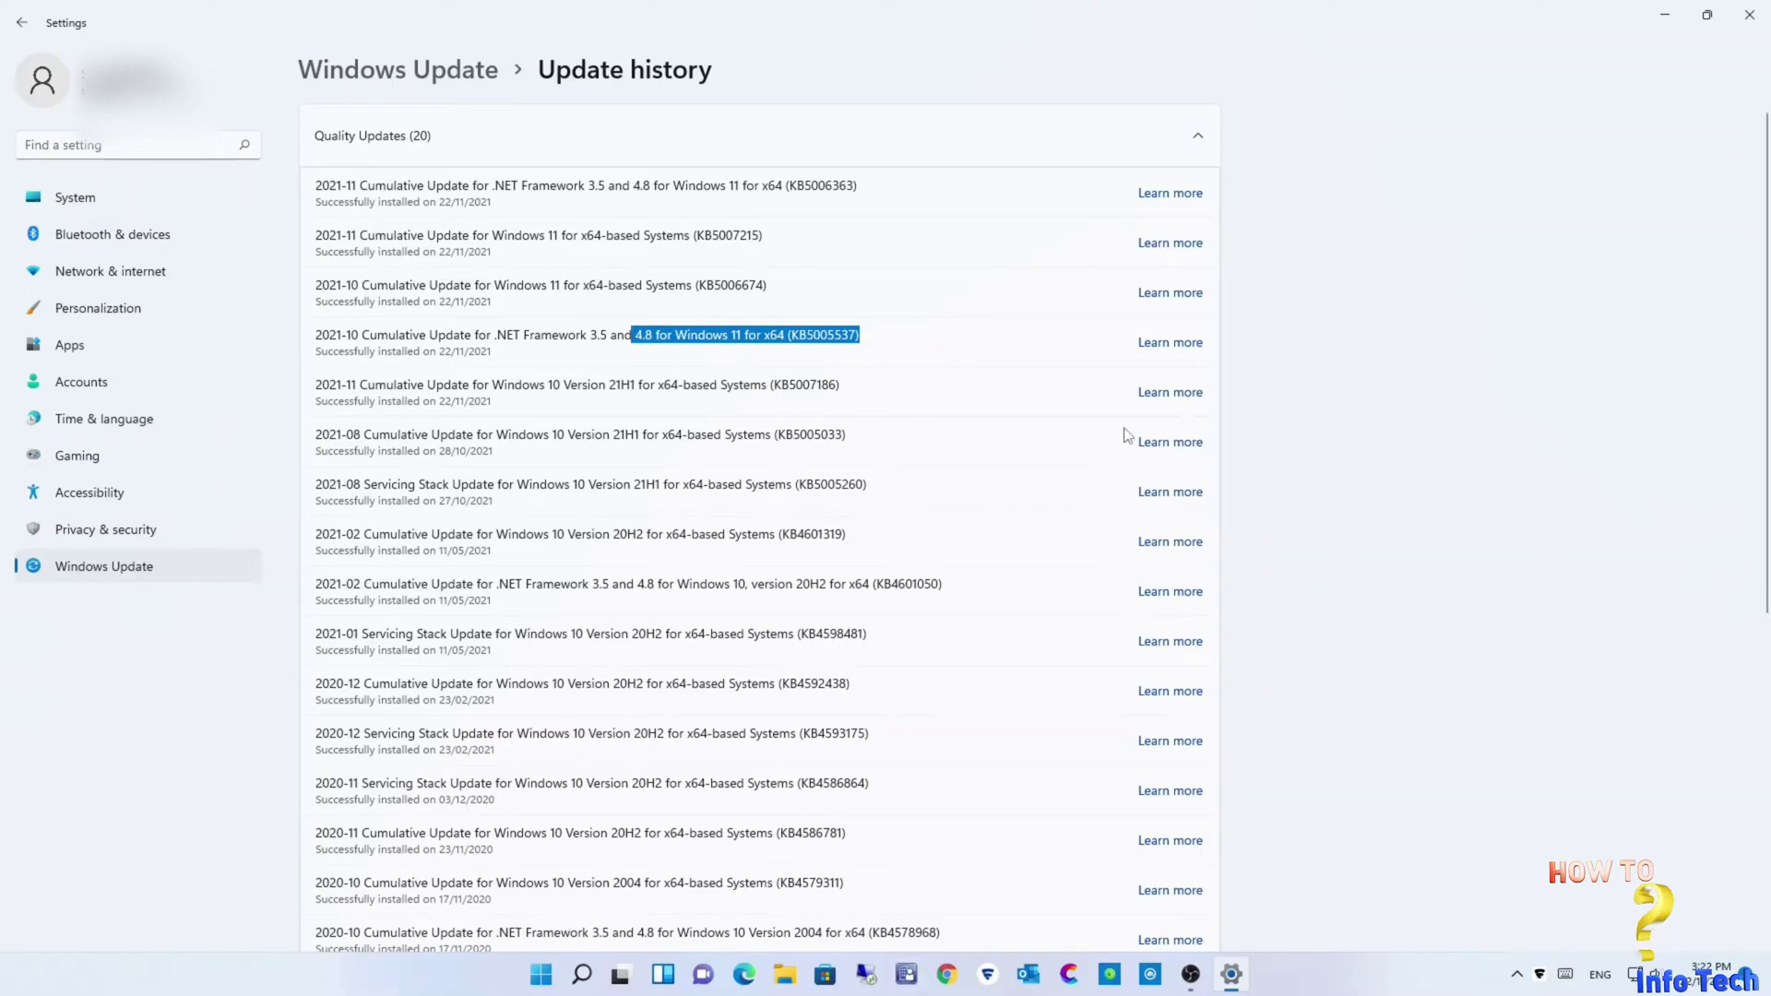
click(1756, 21)
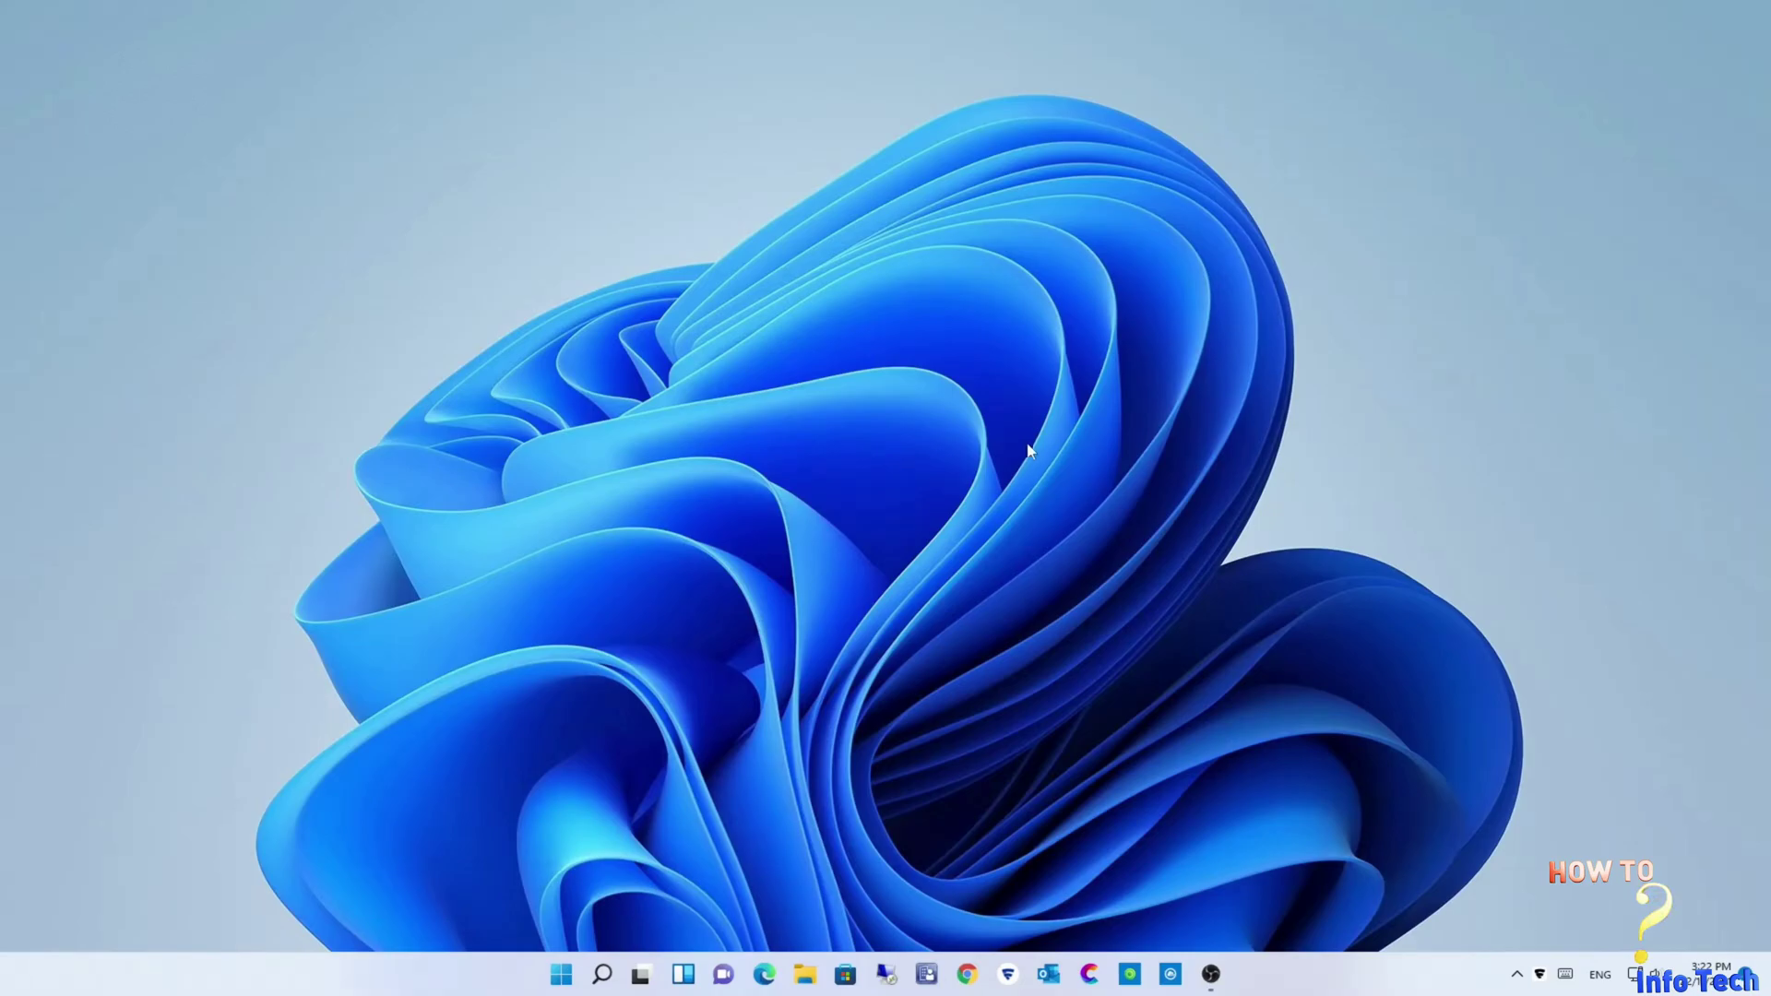